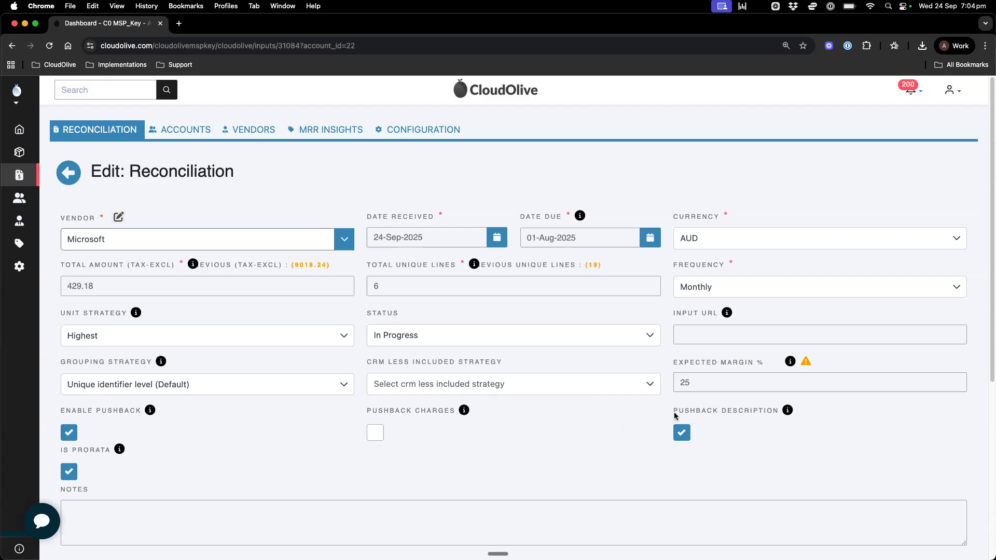
# - Check the Pushback Description option in the Microsoft reconciliation settings, then open the Microsoft reconciliation line items
pyautogui.moveTo(673, 411); pyautogui.dragTo(766, 413)
pyautogui.scroll(-5, 830, 467)
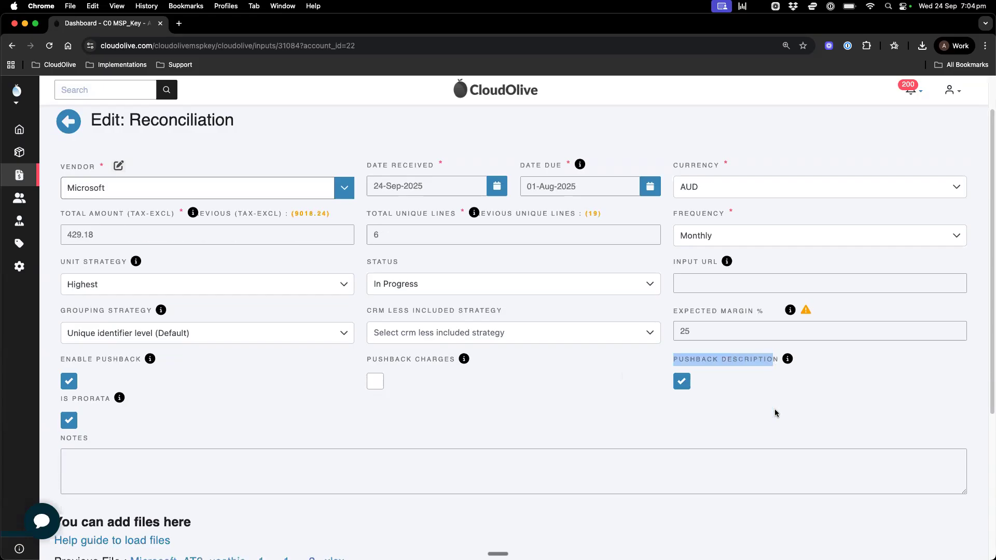
pyautogui.click(821, 543)
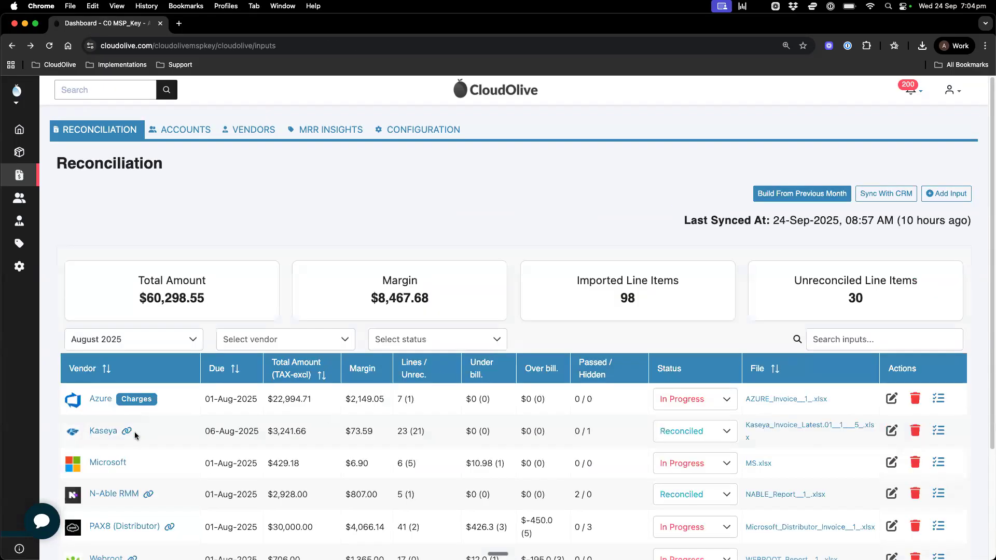
pyautogui.click(110, 466)
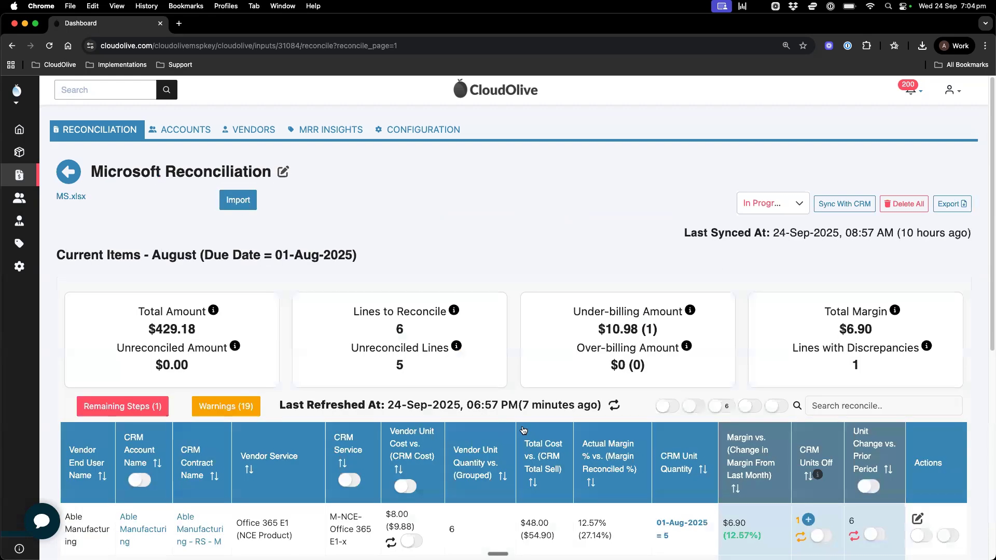
pyautogui.scroll(-2, 643, 436)
pyautogui.scroll(-1, 643, 436)
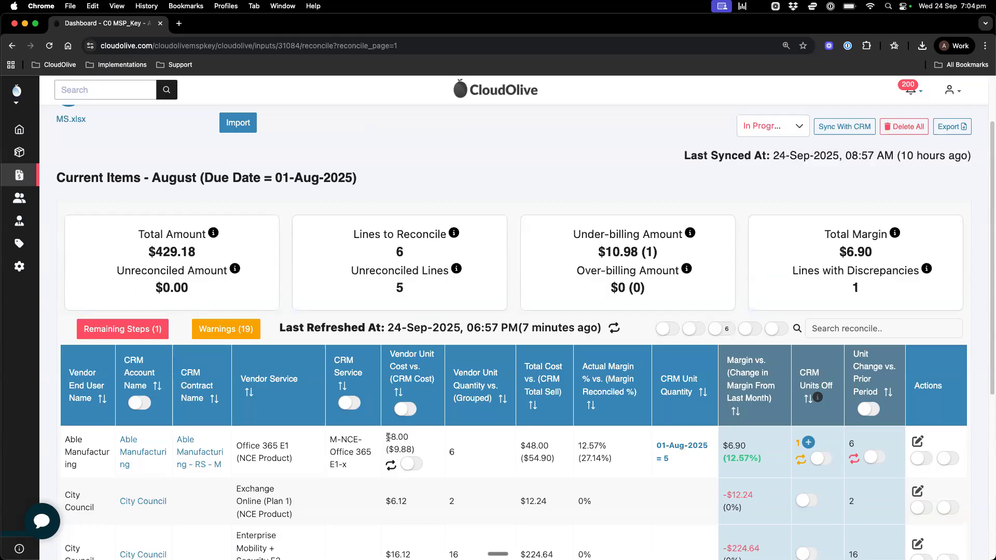
# - Open the cost pushback for Able Manufacturing's Office 365 E1 line, mark its invoice description for update, and cancel without syncing
pyautogui.moveTo(391, 449); pyautogui.dragTo(409, 449)
pyautogui.click(392, 466)
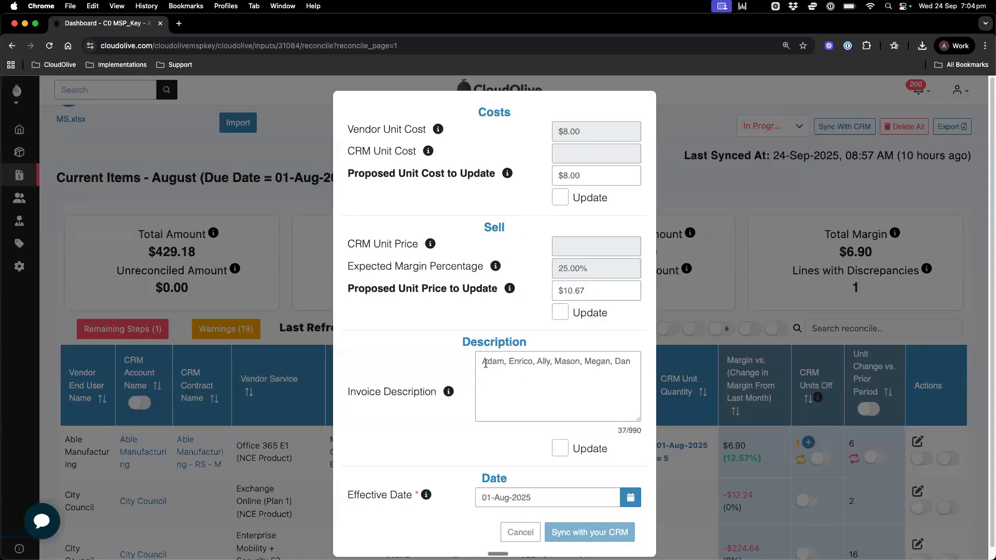
pyautogui.moveTo(481, 362); pyautogui.dragTo(632, 358)
pyautogui.click(608, 382)
pyautogui.click(560, 447)
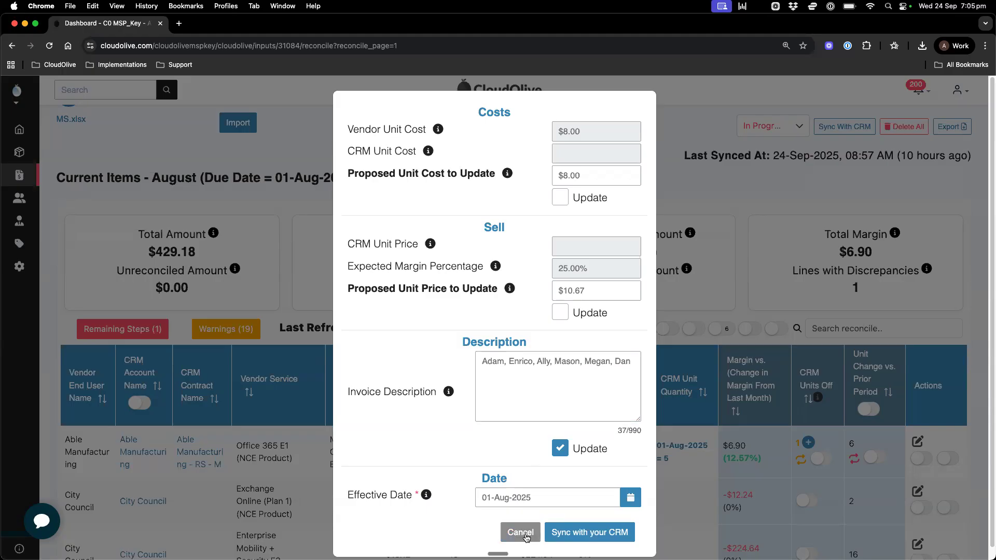
pyautogui.moveTo(481, 361); pyautogui.dragTo(628, 357)
pyautogui.click(628, 358)
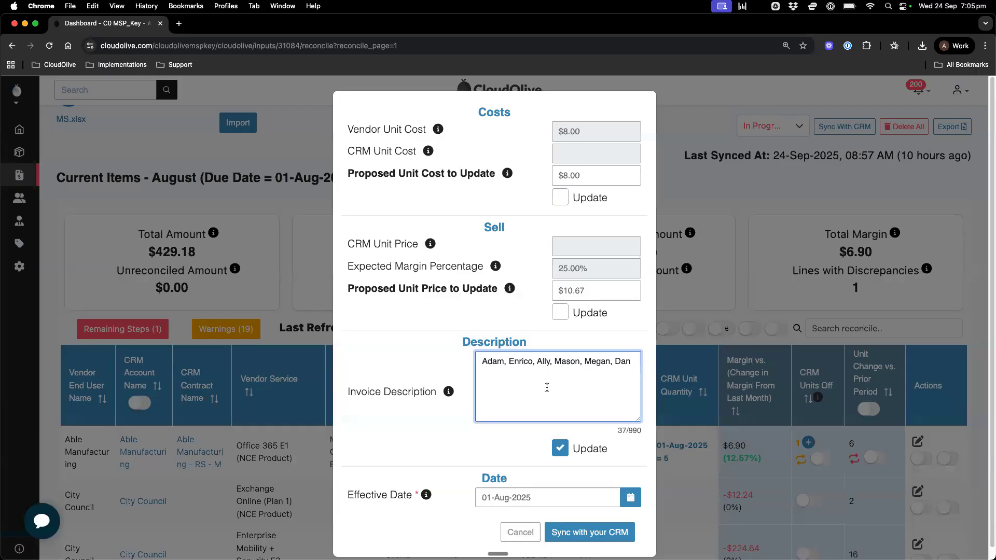
pyautogui.click(513, 534)
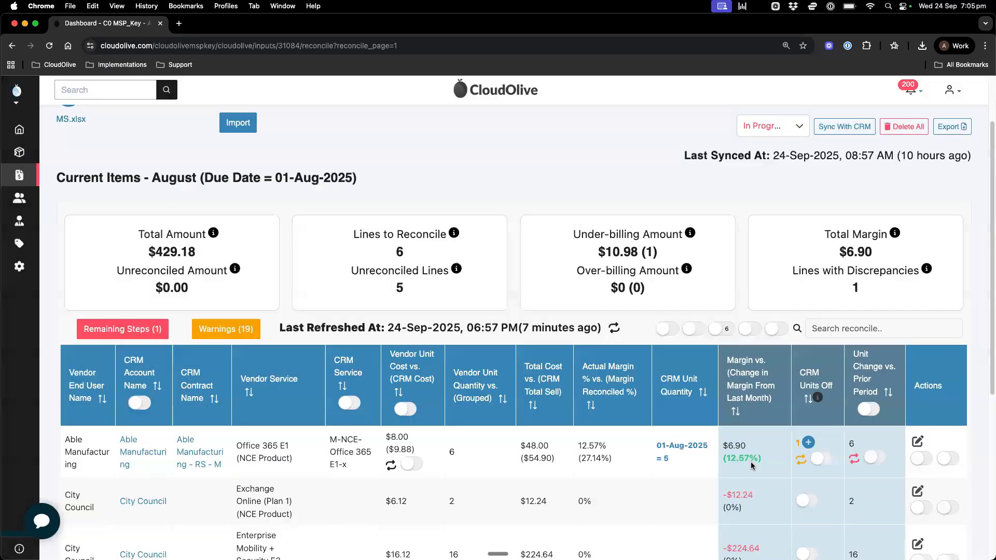
# - Open the unit count pushback for the same line, mark the proposed quantity and invoice description for update, and cancel
pyautogui.click(801, 461)
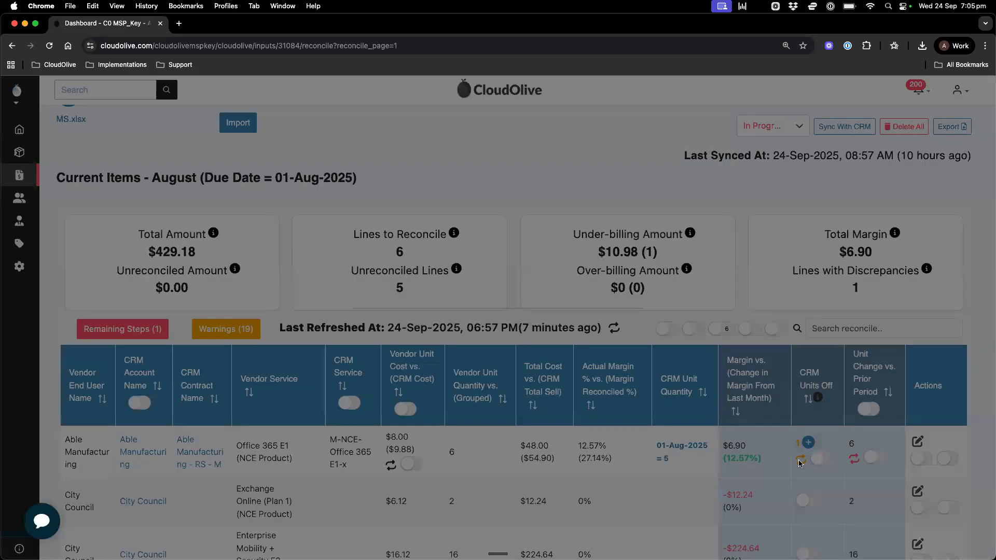
pyautogui.click(564, 254)
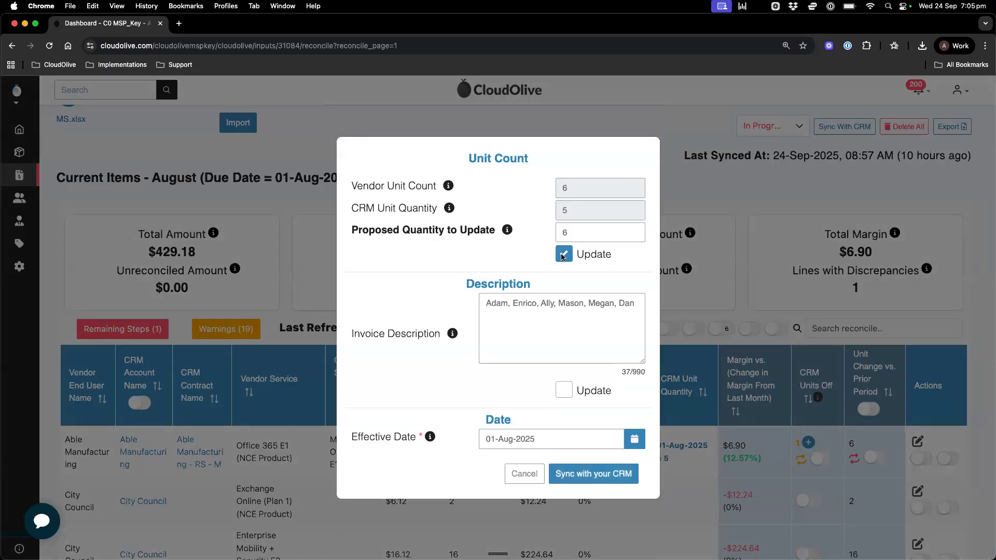
pyautogui.click(566, 392)
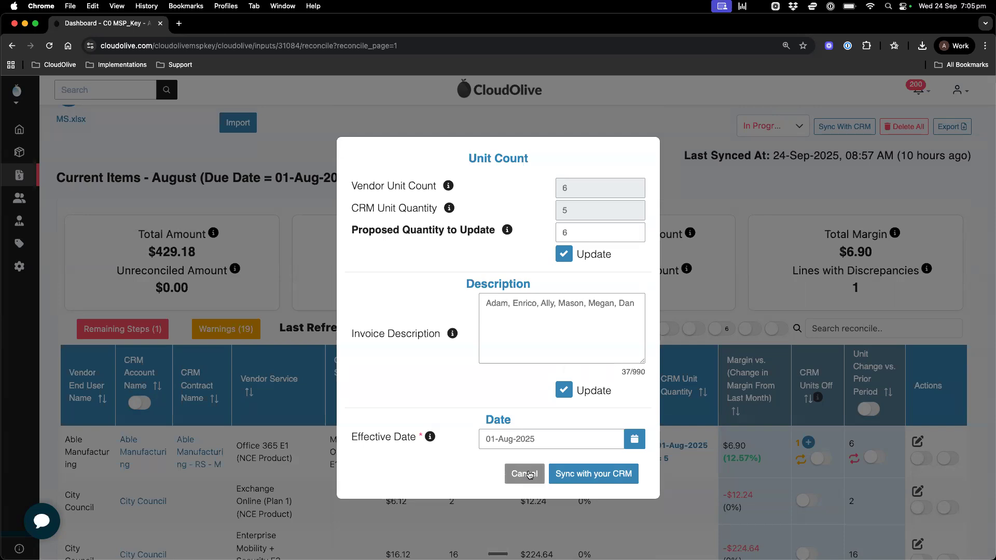
pyautogui.click(579, 474)
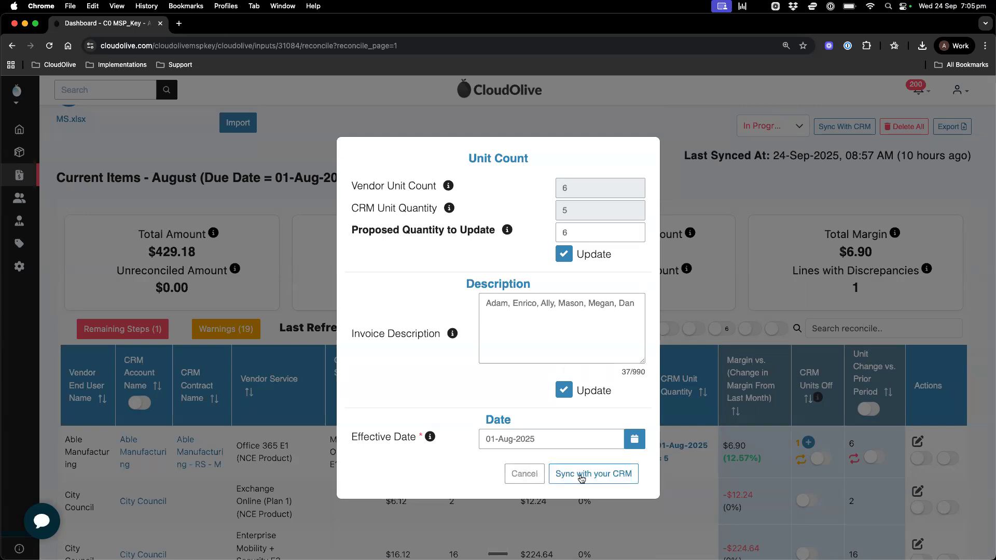
pyautogui.click(514, 477)
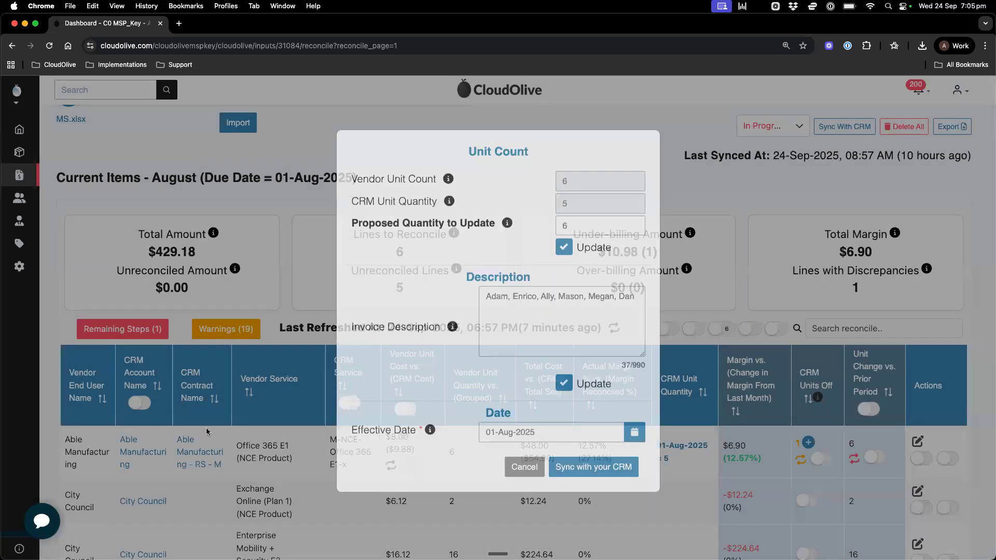
# - Open the linked Able Manufacturing contract in Autotask and inspect the customized invoice description of the M-NCE-Office 365 E1-x service
pyautogui.click(196, 452)
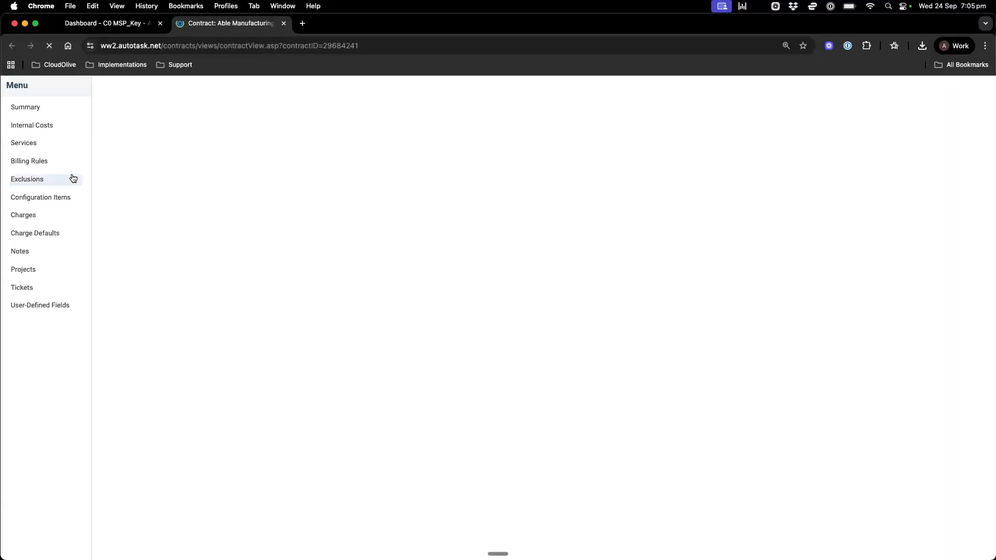
pyautogui.click(33, 144)
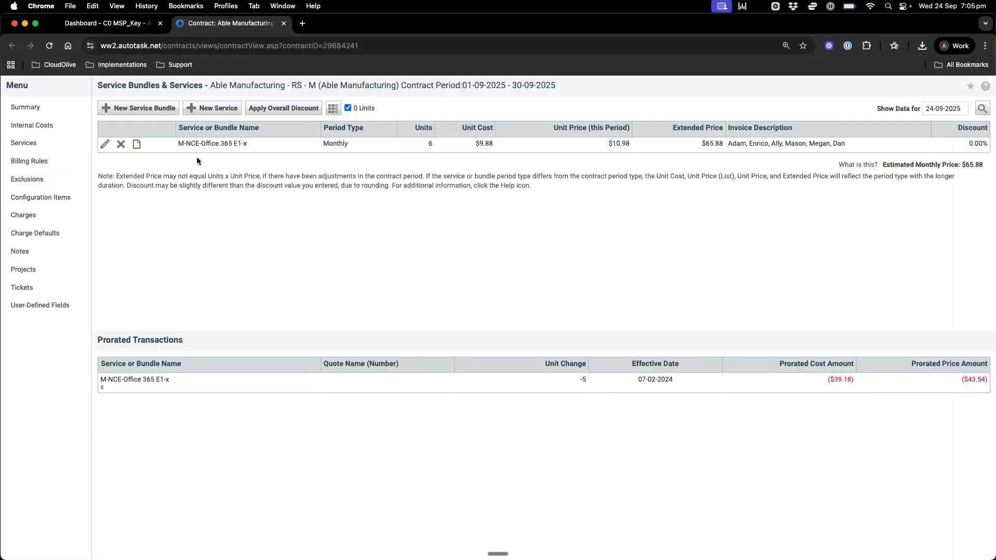
pyautogui.click(136, 144)
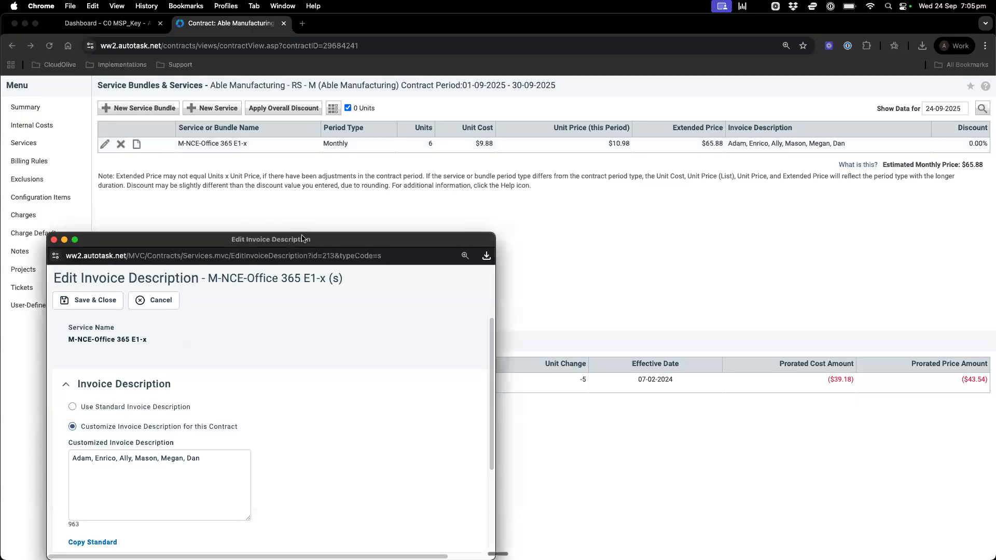
pyautogui.moveTo(422, 337); pyautogui.dragTo(284, 337)
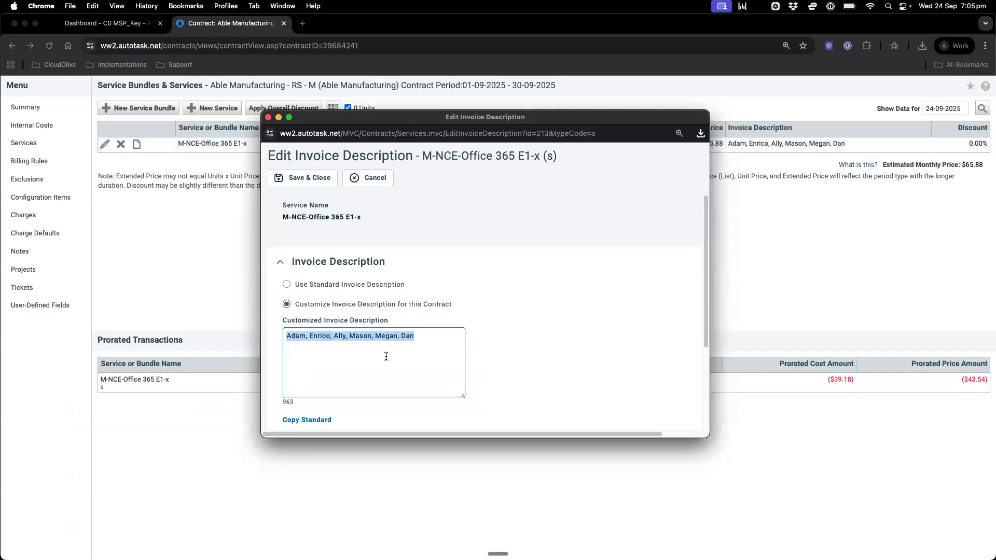
pyautogui.click(386, 357)
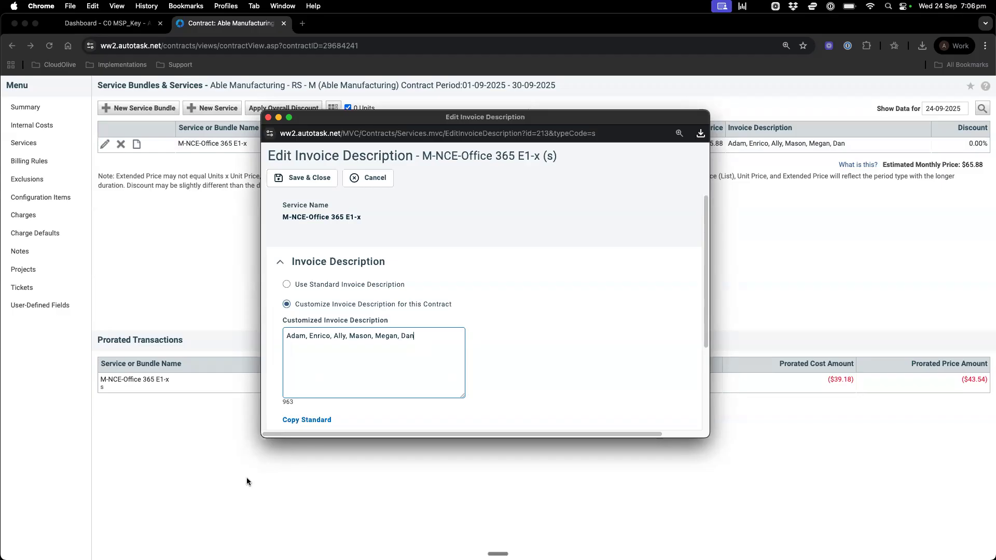
pyautogui.click(269, 117)
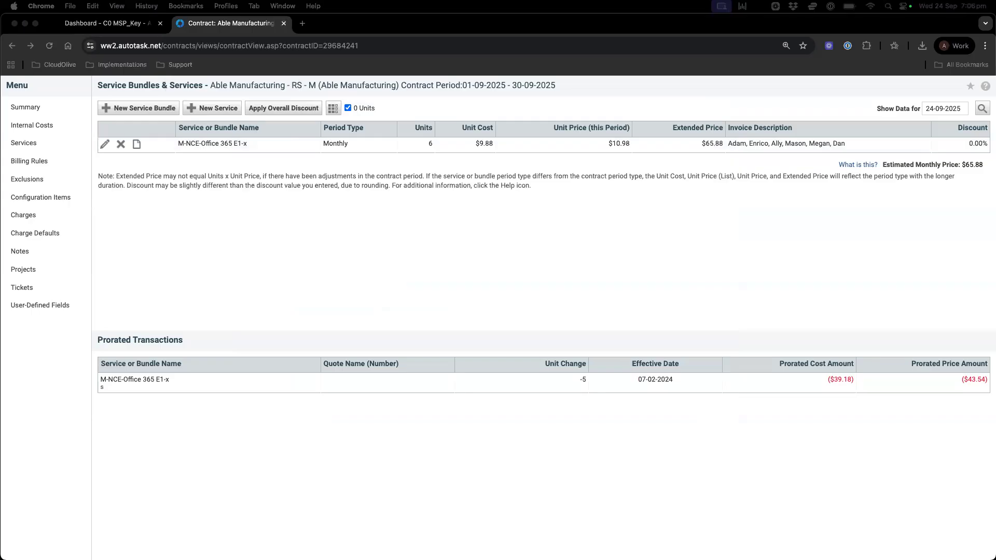
# - Switch to the MS (1) workbook in Excel and inspect the Client Description column and cell J2 on the To_Be_Imported sheet
pyautogui.moveTo(523, 559); pyautogui.dragTo(622, 105)
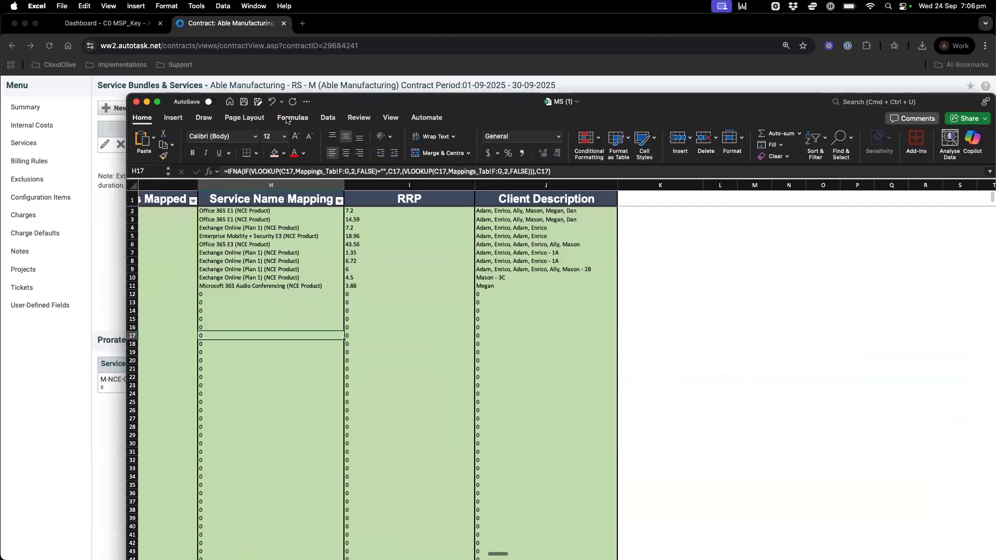
pyautogui.moveTo(123, 95); pyautogui.dragTo(192, 189)
pyautogui.moveTo(679, 195); pyautogui.dragTo(676, 95)
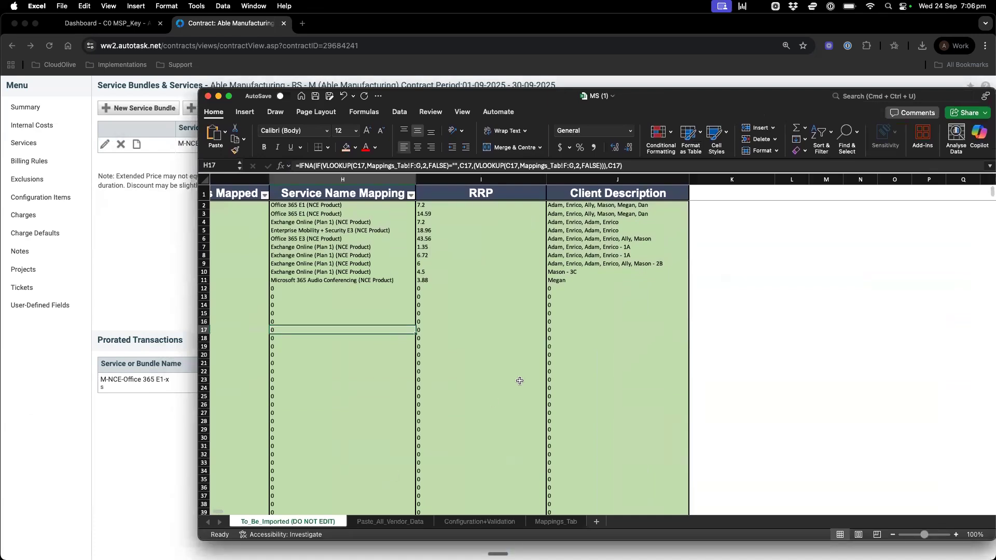
pyautogui.click(621, 179)
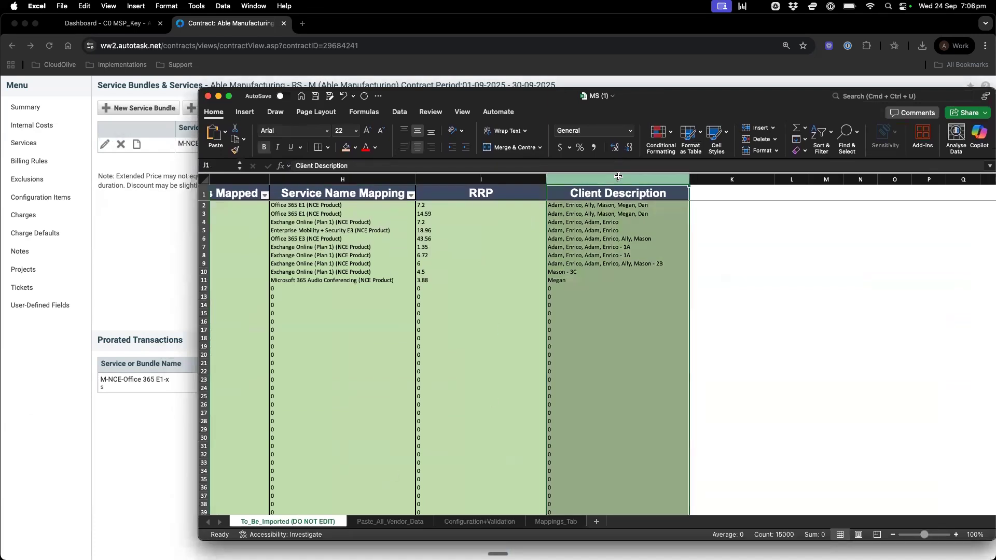
pyautogui.click(621, 207)
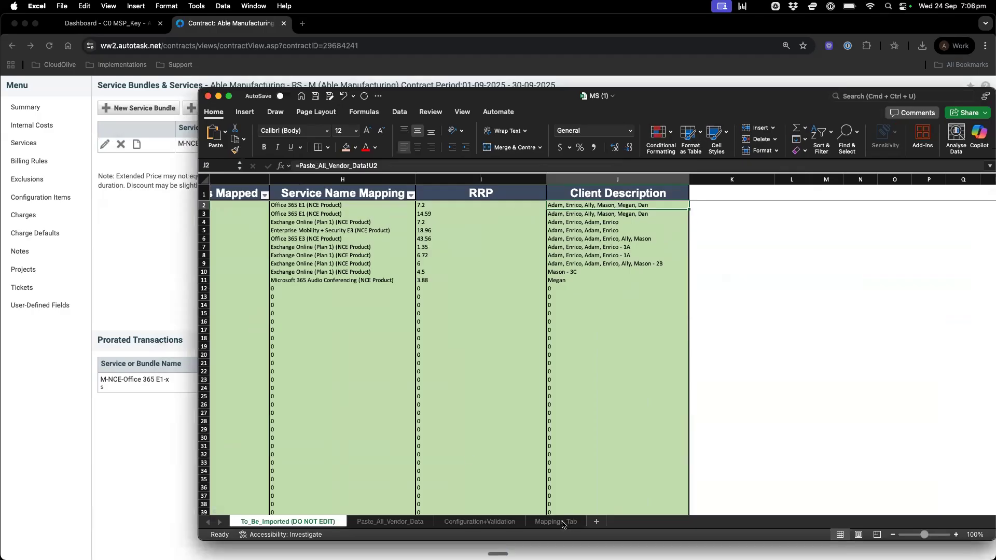
# - Examine the source vendor rows on the Paste_All_Vendor_Data sheet
pyautogui.click(390, 521)
pyautogui.moveTo(786, 198); pyautogui.dragTo(787, 284)
pyautogui.click(786, 331)
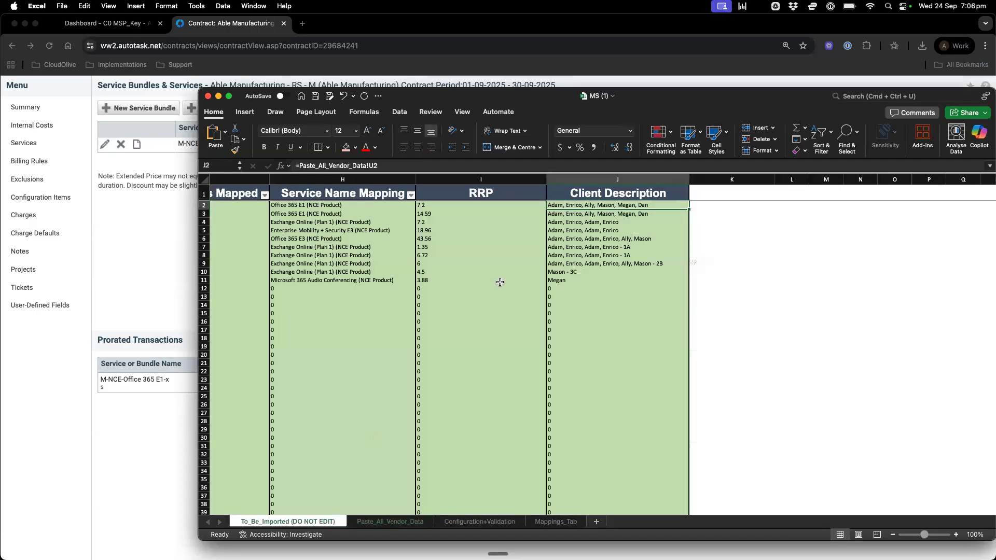
# - Return to the To_Be_Imported sheet and review the Client Description entries and the RRP column, including cells J2 and I2
pyautogui.click(287, 521)
pyautogui.moveTo(589, 206); pyautogui.dragTo(587, 375)
pyautogui.click(593, 305)
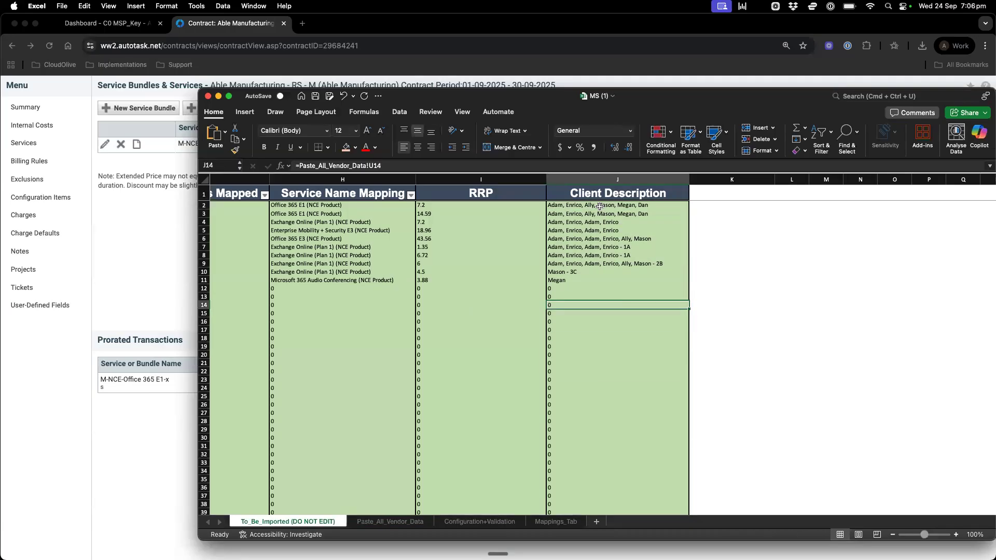
pyautogui.click(599, 206)
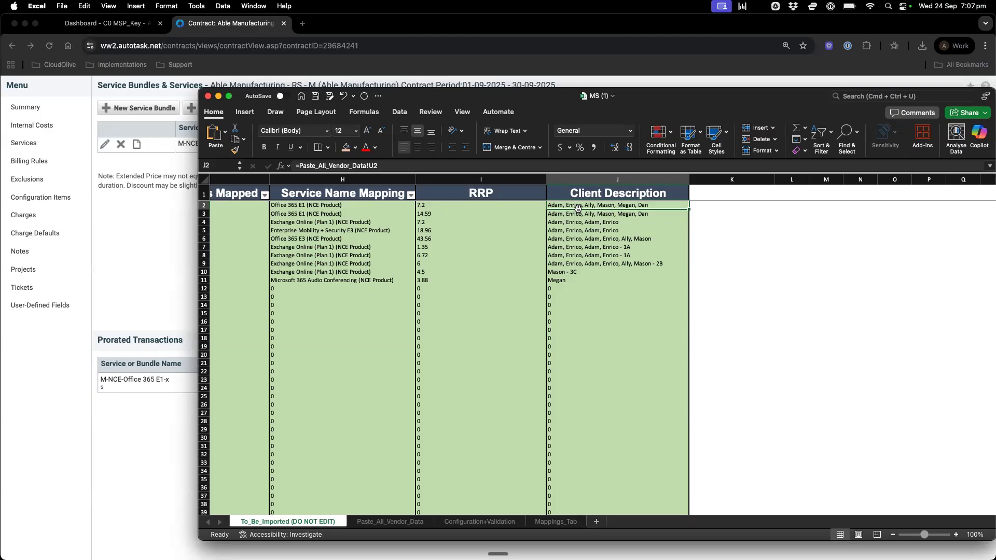
pyautogui.click(511, 182)
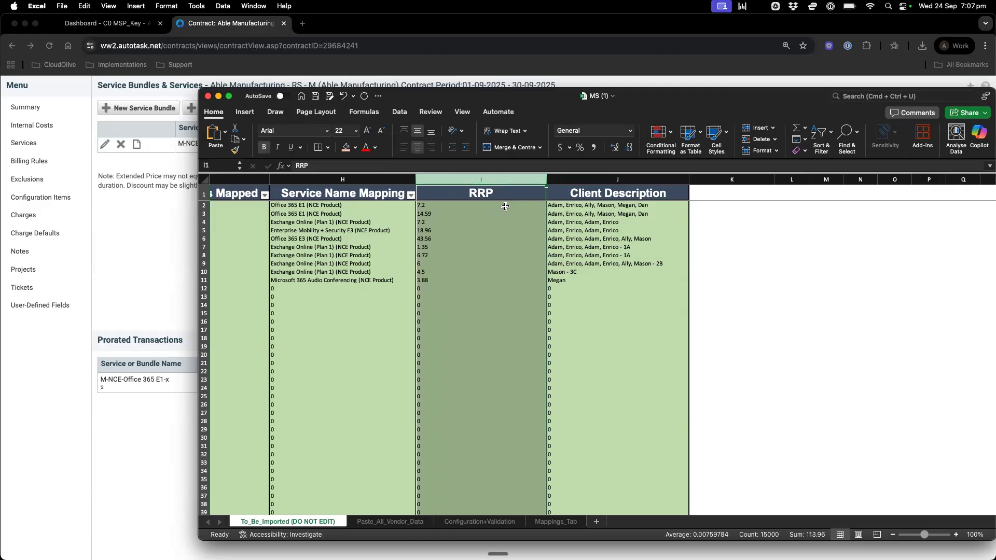
pyautogui.click(465, 206)
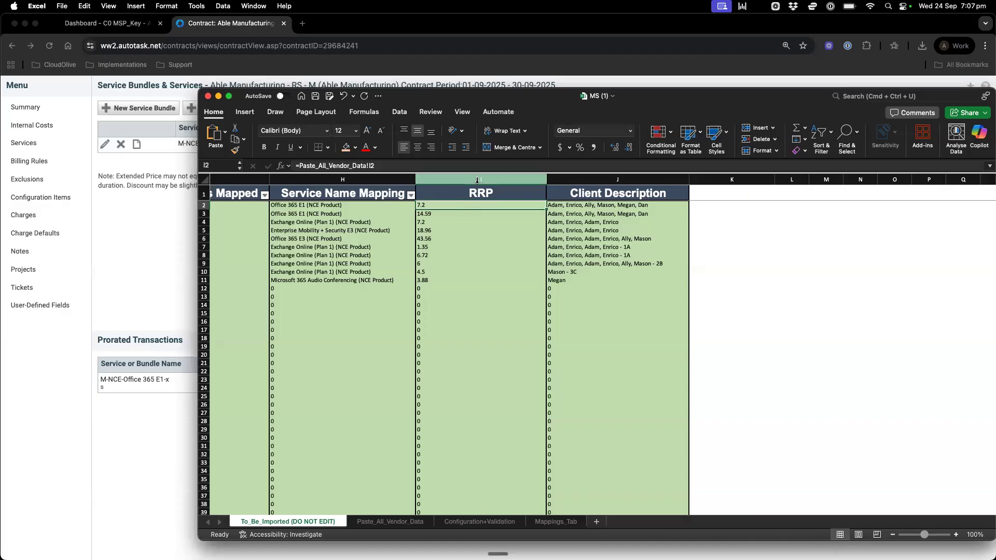
# - Switch back to CloudOlive in Chrome, return to the reconciliation list, and open the Azure reconciliation's settings to view its pushback options
pyautogui.click(146, 259)
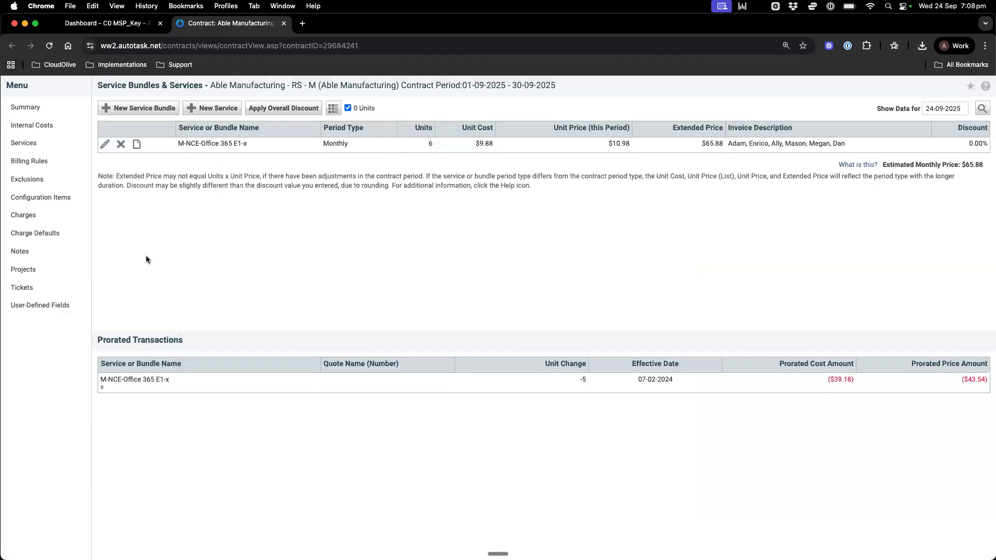
pyautogui.click(106, 22)
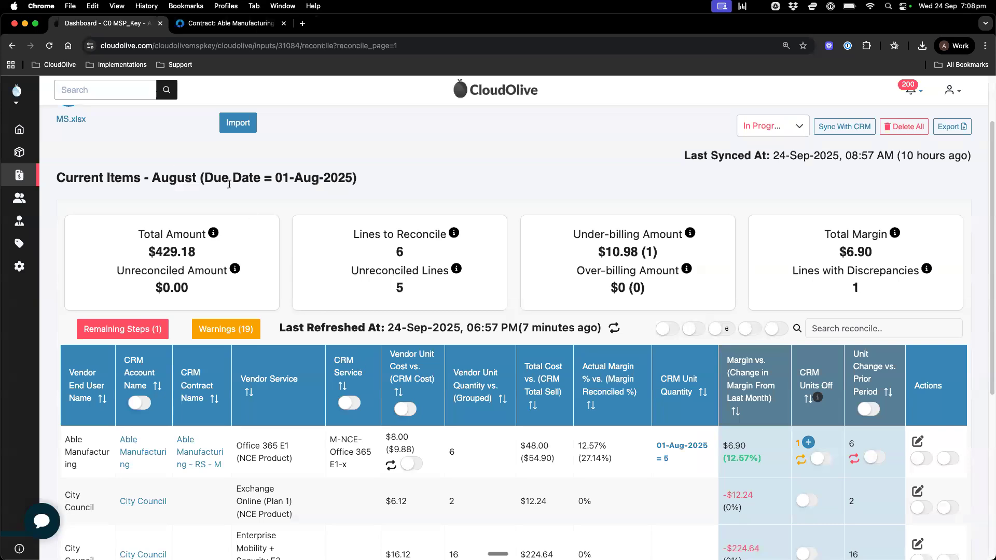
pyautogui.scroll(2, 107, 153)
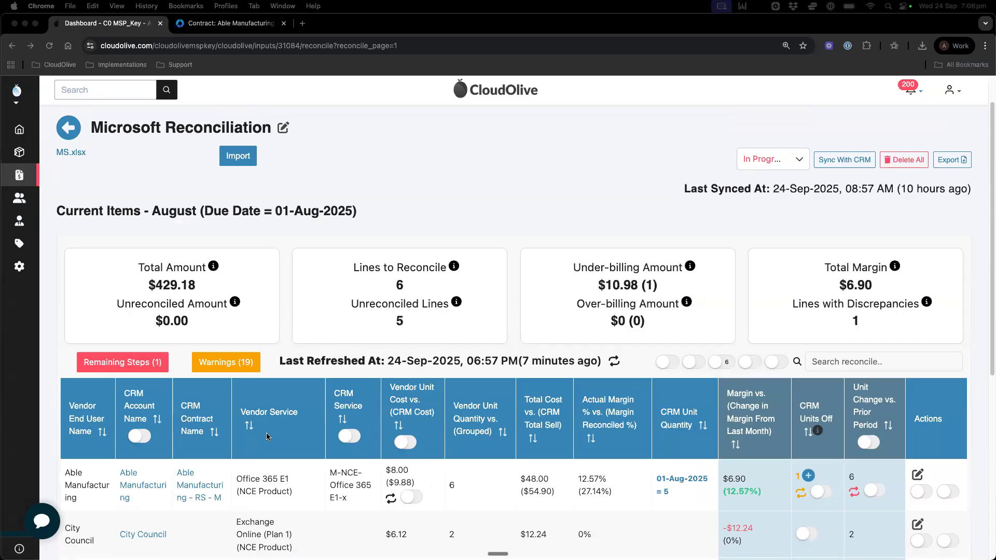
pyautogui.click(69, 128)
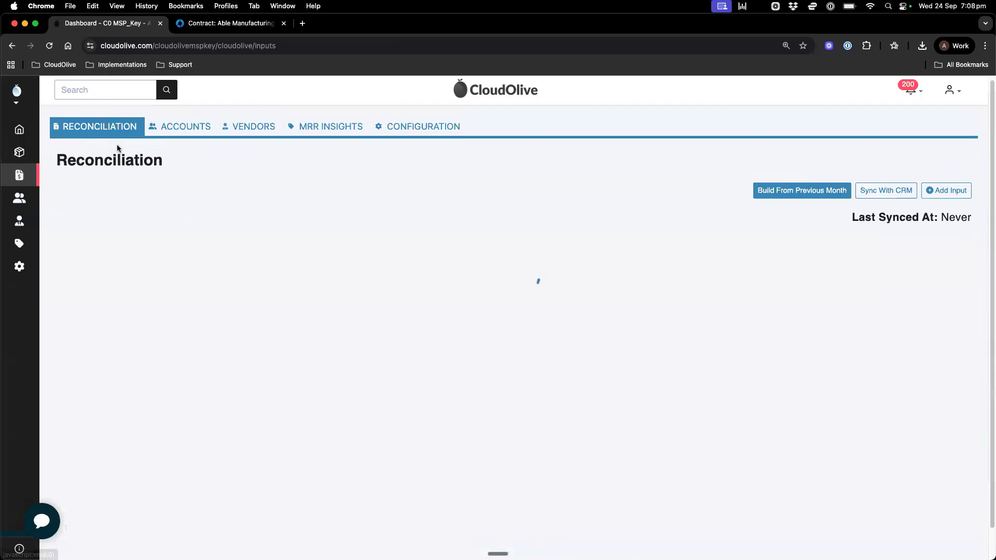
pyautogui.scroll(-2, 298, 251)
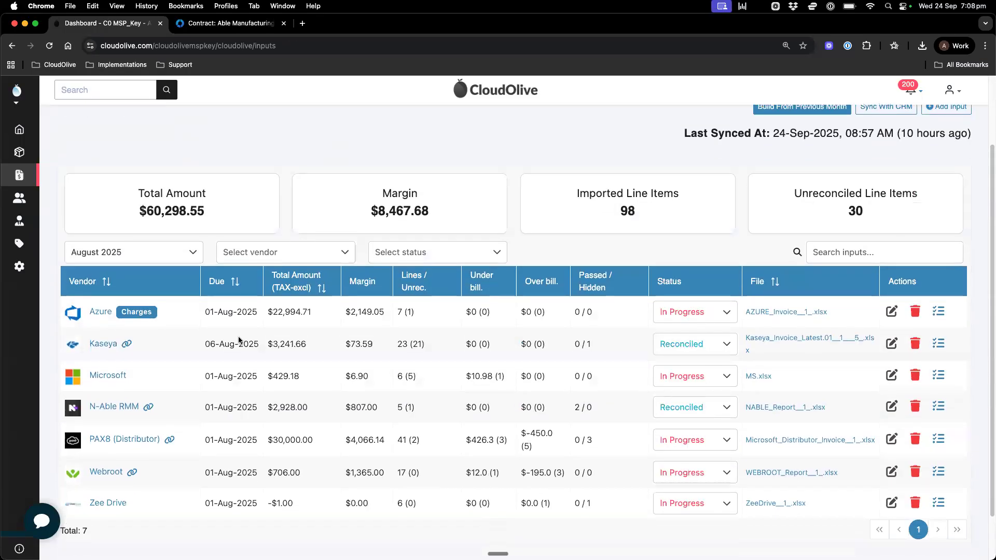
pyautogui.click(891, 311)
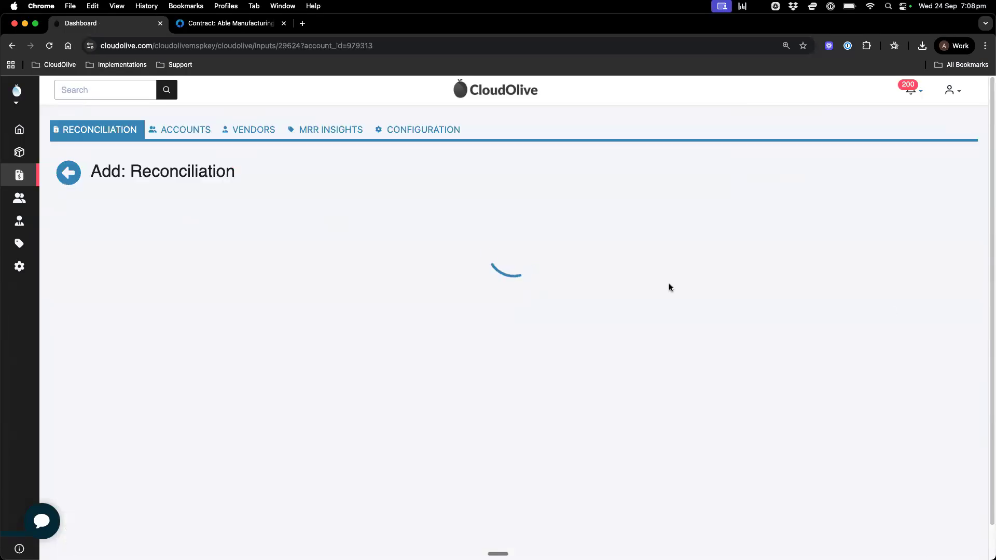
pyautogui.scroll(-2, 666, 288)
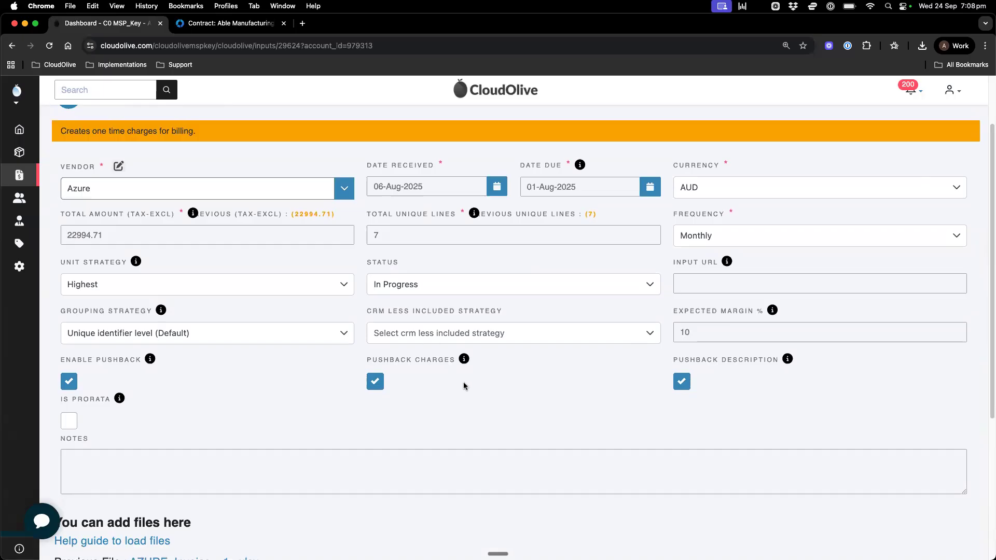
# - Review the remaining Azure reconciliation settings, return to the reconciliation list, and open the Azure reconciliation's line items
pyautogui.scroll(-3, 618, 409)
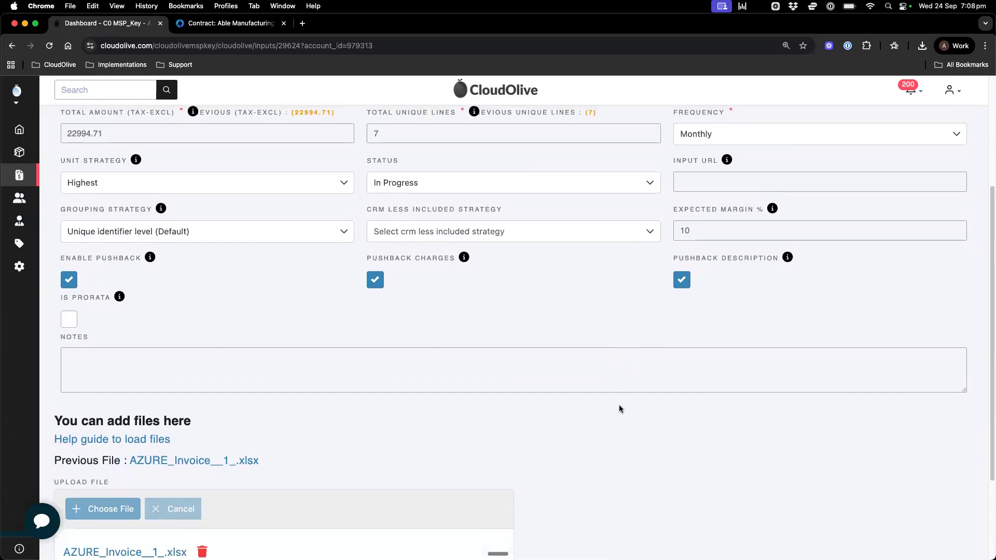
pyautogui.scroll(-3, 618, 408)
pyautogui.click(820, 507)
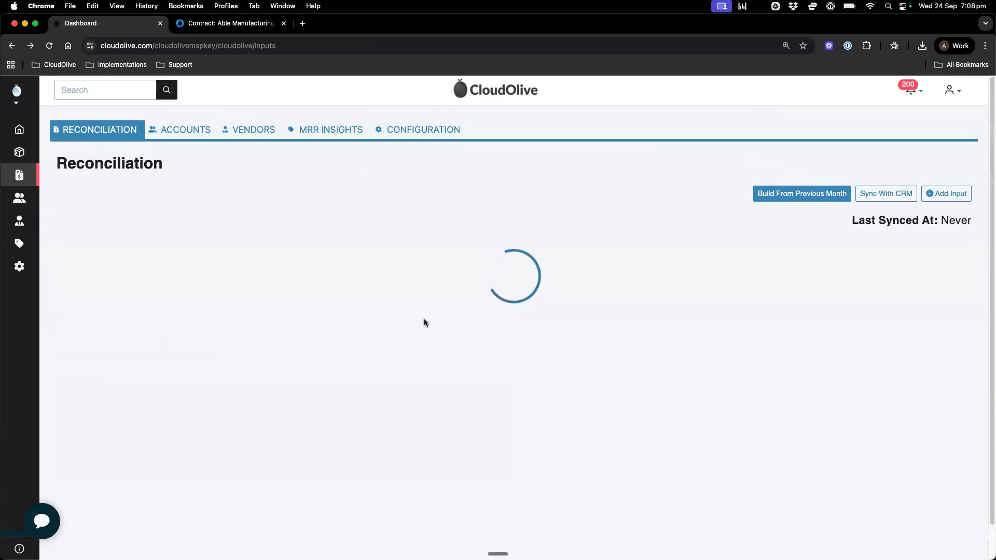
pyautogui.click(100, 400)
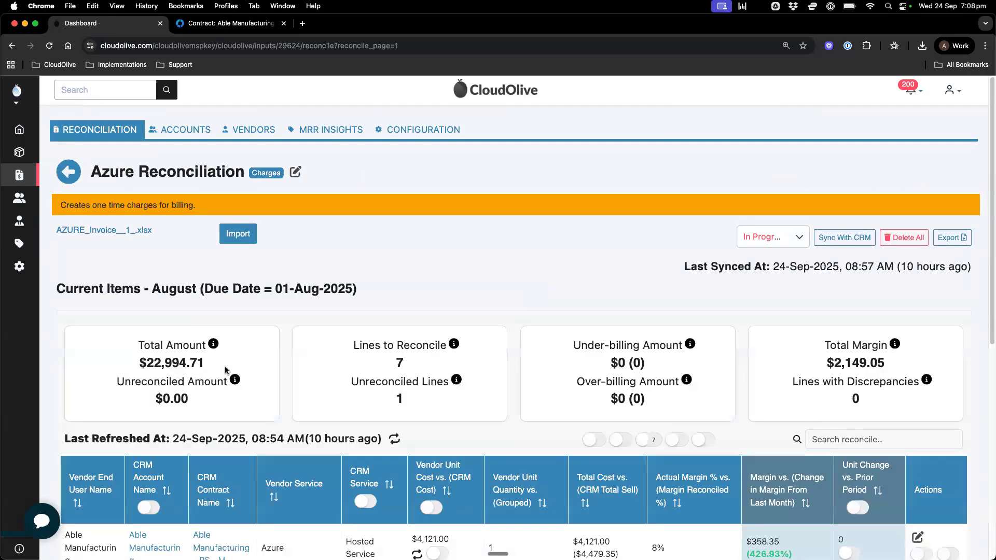
# - Open the CRM sync dialog for the Able Manufacturing line and mark its invoice description for update
pyautogui.scroll(-3, 375, 291)
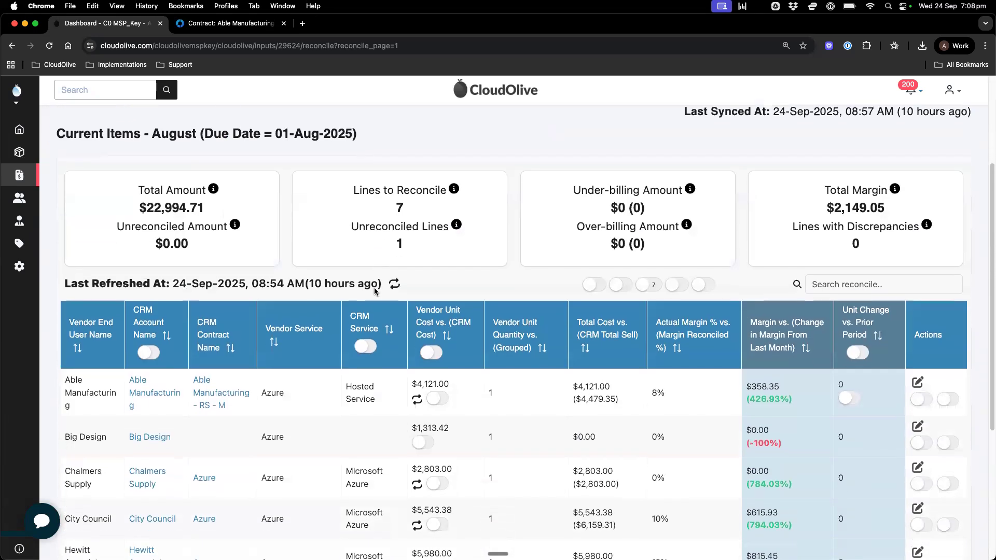
pyautogui.click(417, 399)
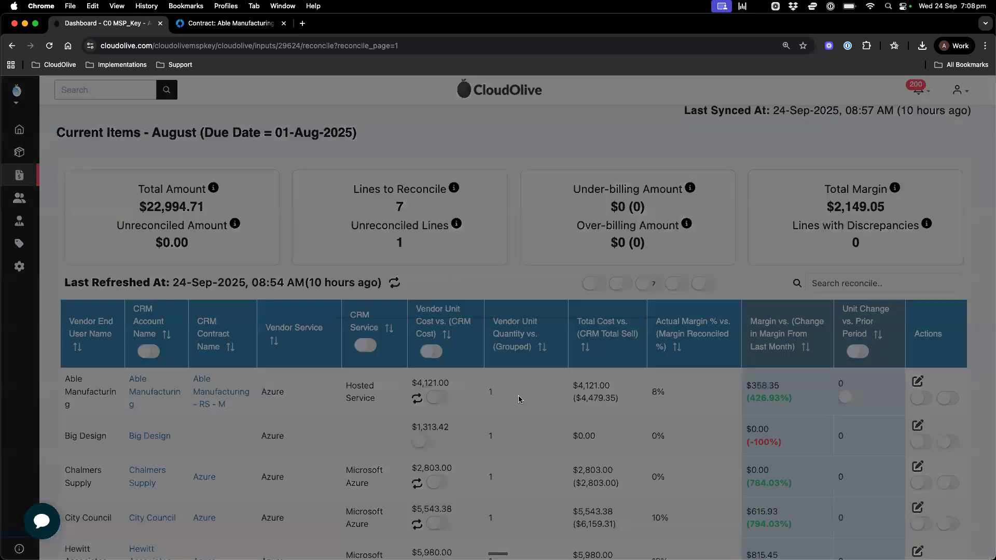
pyautogui.scroll(-5, 532, 322)
pyautogui.scroll(3, 531, 322)
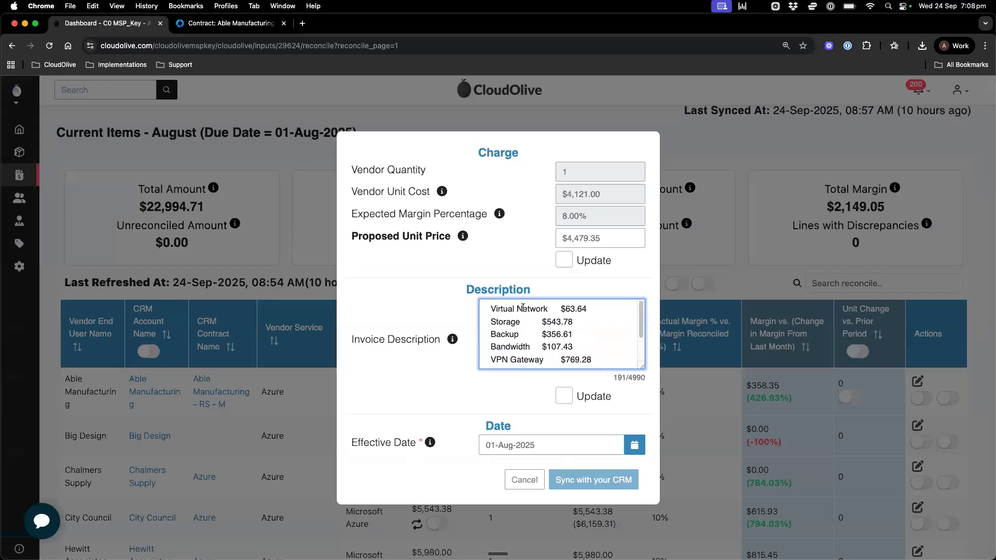
pyautogui.click(567, 397)
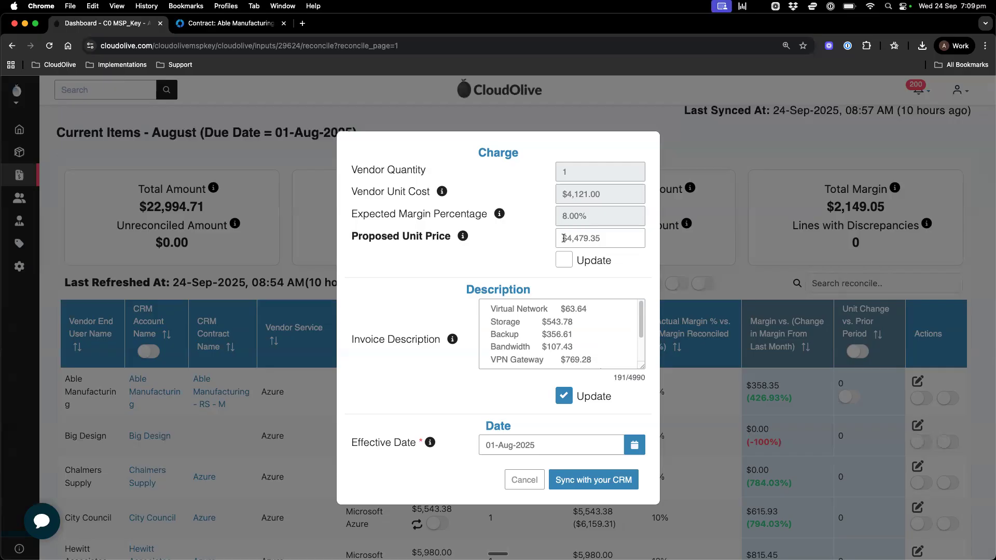
# - Review the Proposed Unit Price and Invoice Description in the Able Manufacturing sync dialog, and close it without syncing
pyautogui.moveTo(560, 238); pyautogui.dragTo(602, 237)
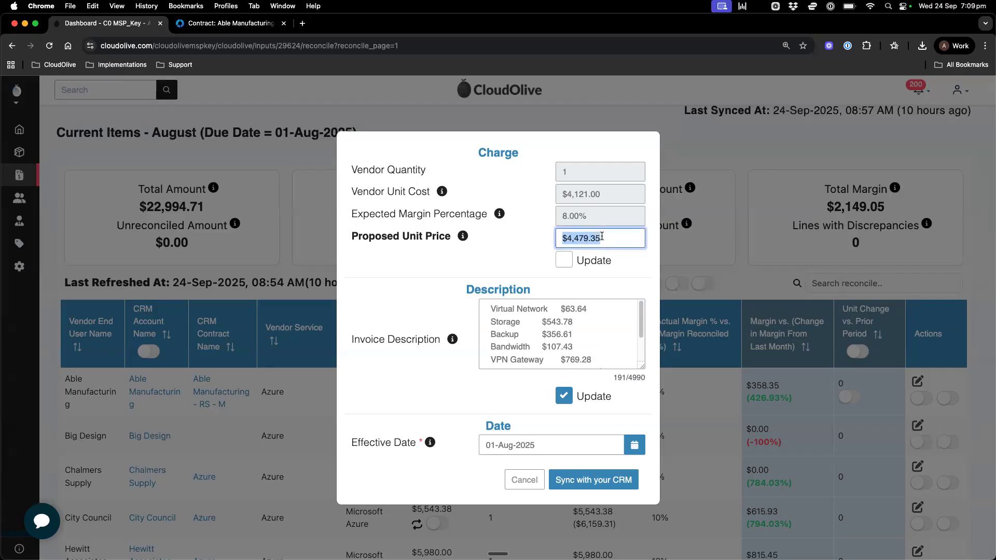
pyautogui.click(552, 305)
pyautogui.moveTo(491, 308); pyautogui.dragTo(574, 350)
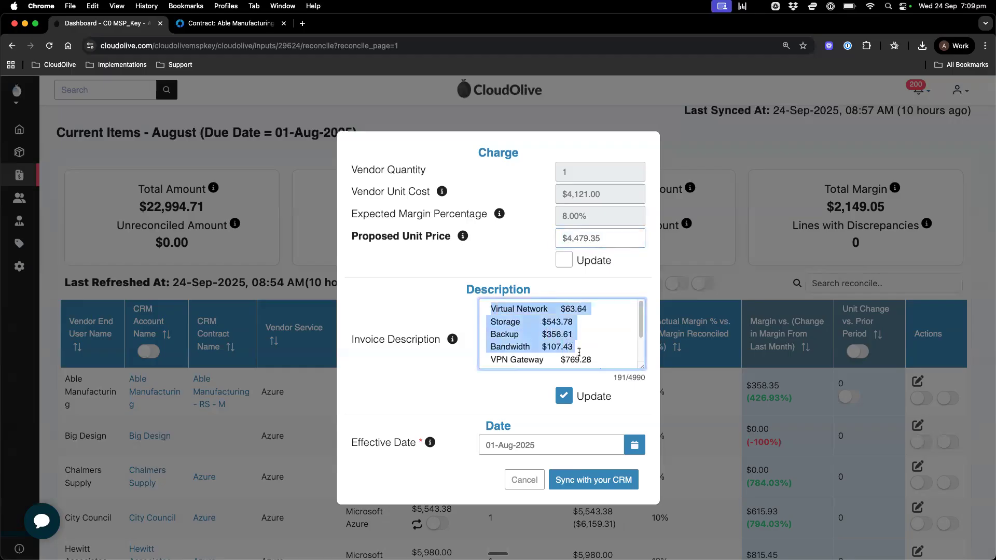
pyautogui.click(578, 353)
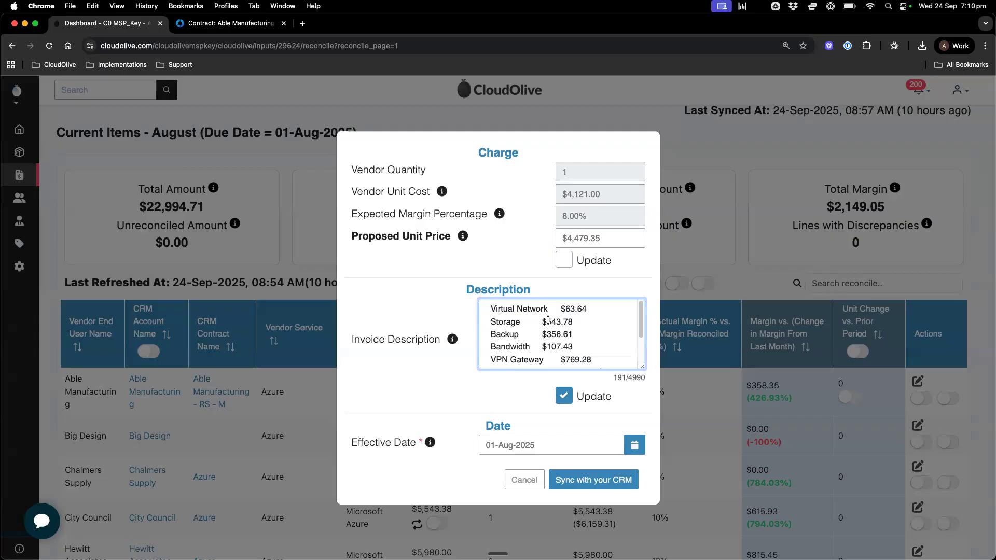
pyautogui.click(520, 479)
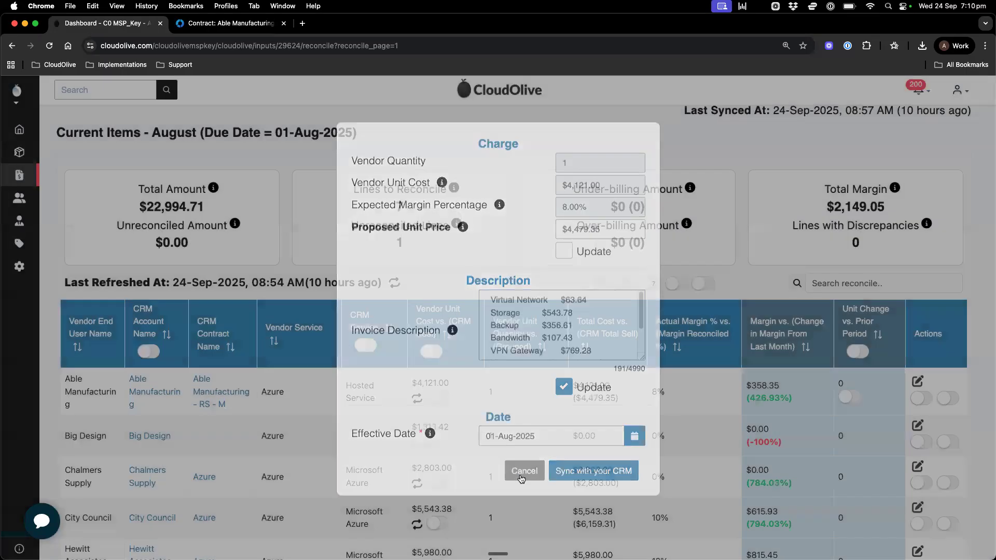
# - Switch to the Able Manufacturing contract in Autotask, check the Hosted Service charge's Description, and close the charge and the contract
pyautogui.click(231, 22)
pyautogui.click(32, 216)
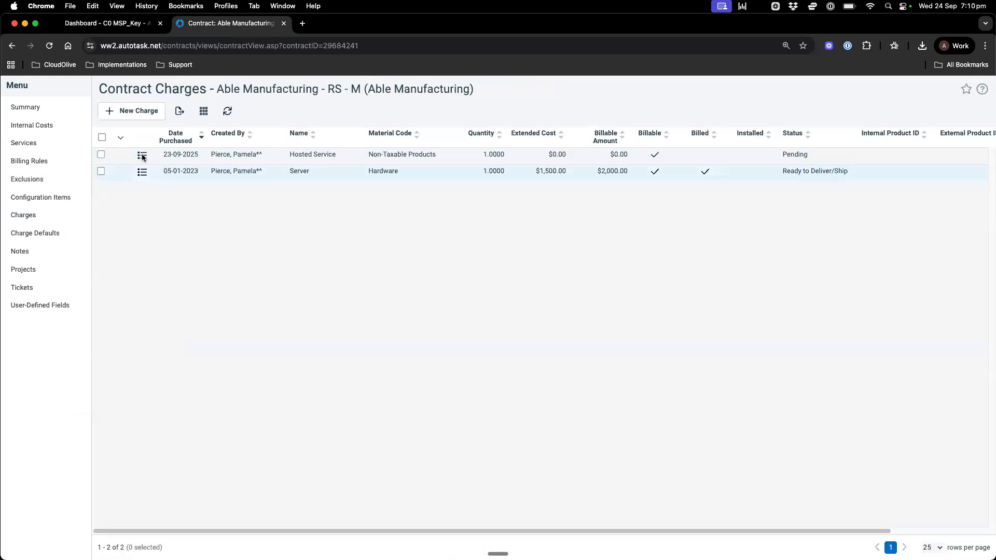
pyautogui.click(141, 155)
pyautogui.click(179, 179)
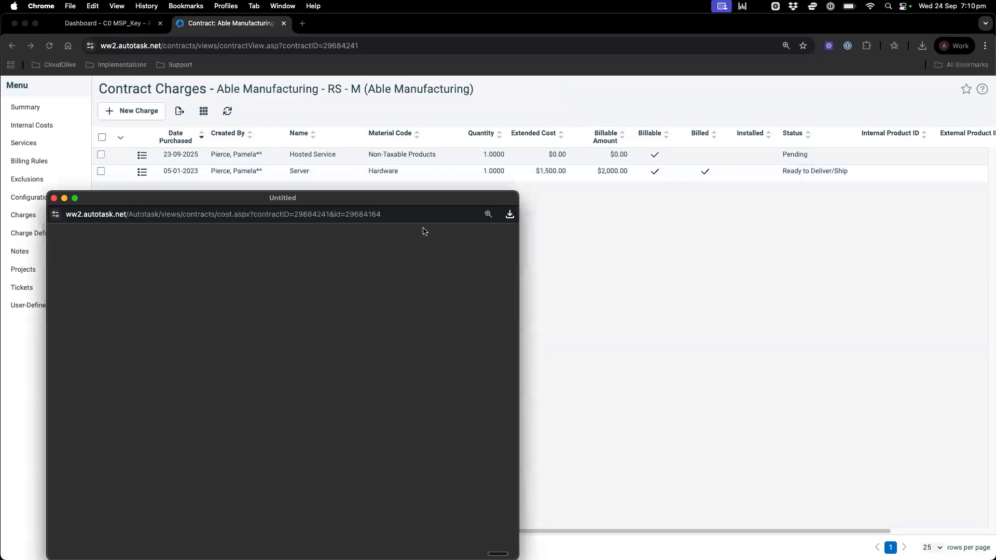
pyautogui.click(368, 300)
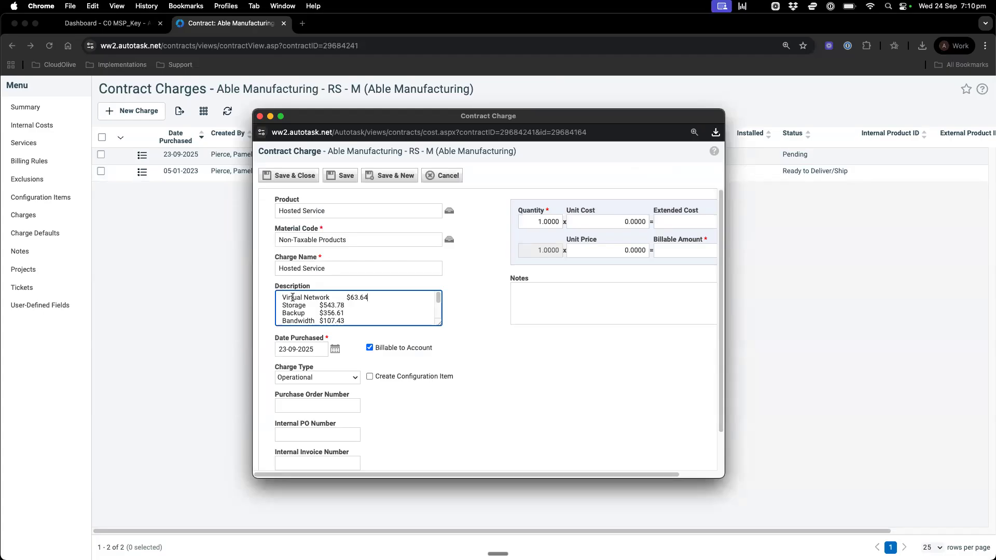
pyautogui.click(259, 116)
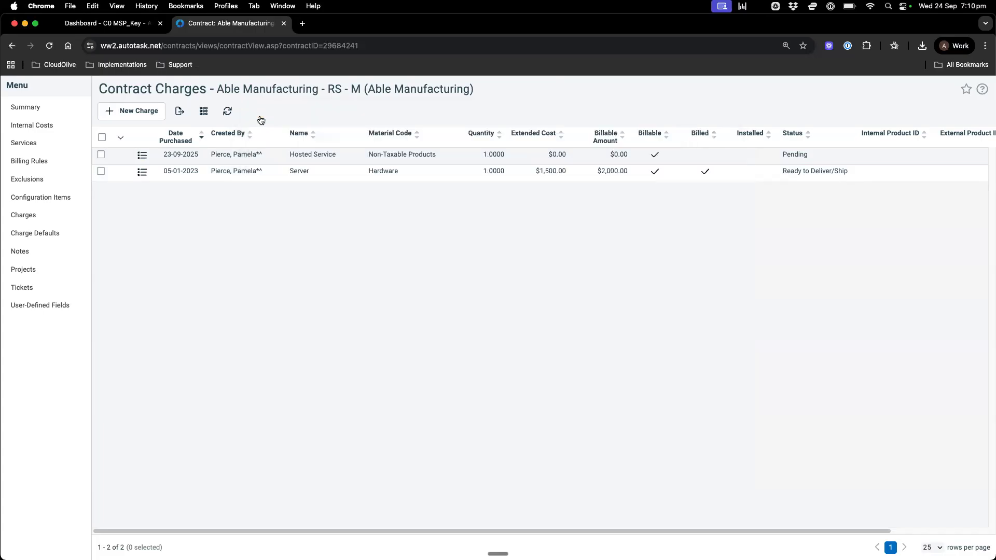
pyautogui.click(284, 23)
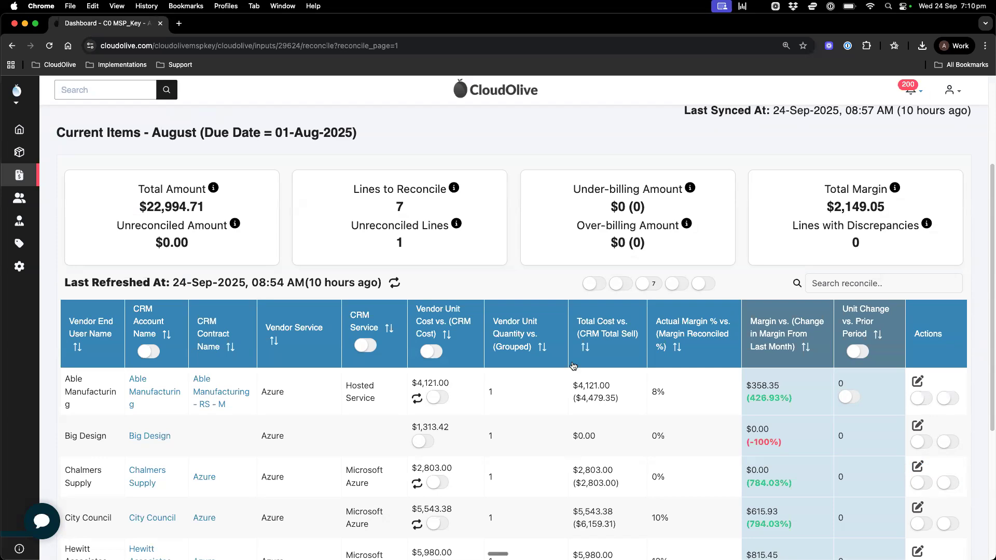
# - Switch to the Vendor-Export-Microsoft Partners-2025-8 (7) workbook in Excel and inspect cell T5 in the Users column
pyautogui.hotkey('ctrl', 'Right')
pyautogui.hotkey('ctrl', 'Left')
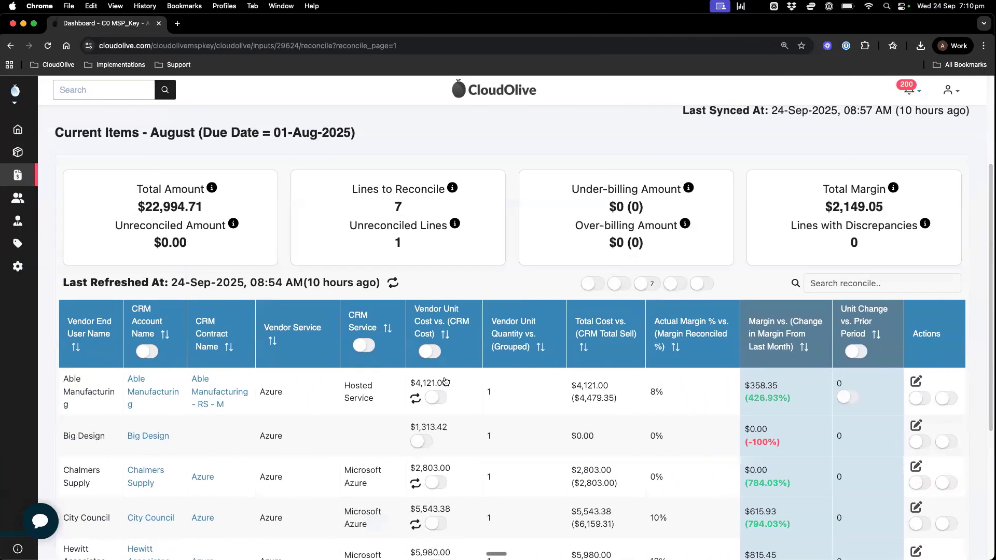
pyautogui.hotkey('ctrl', 'Left')
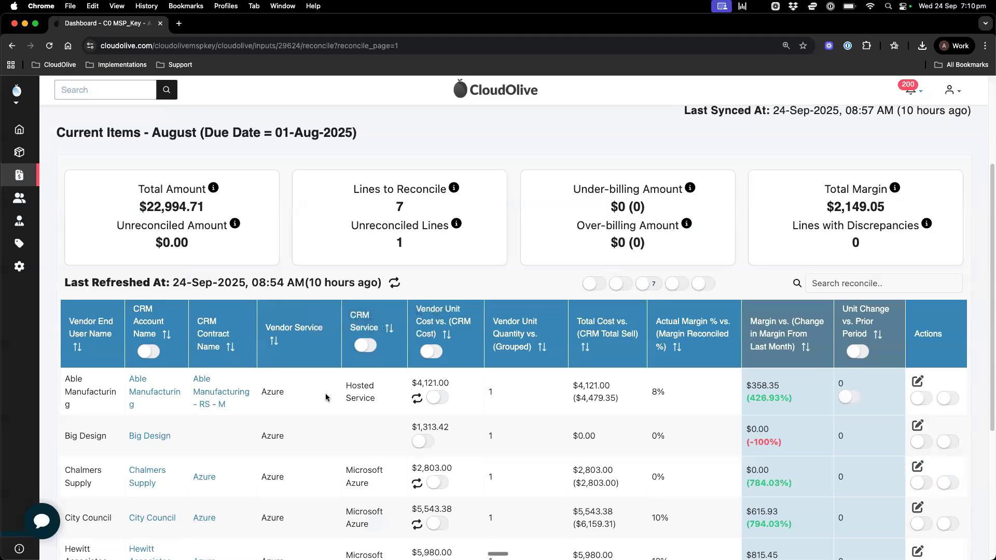
pyautogui.hotkey('ctrl', 'Left')
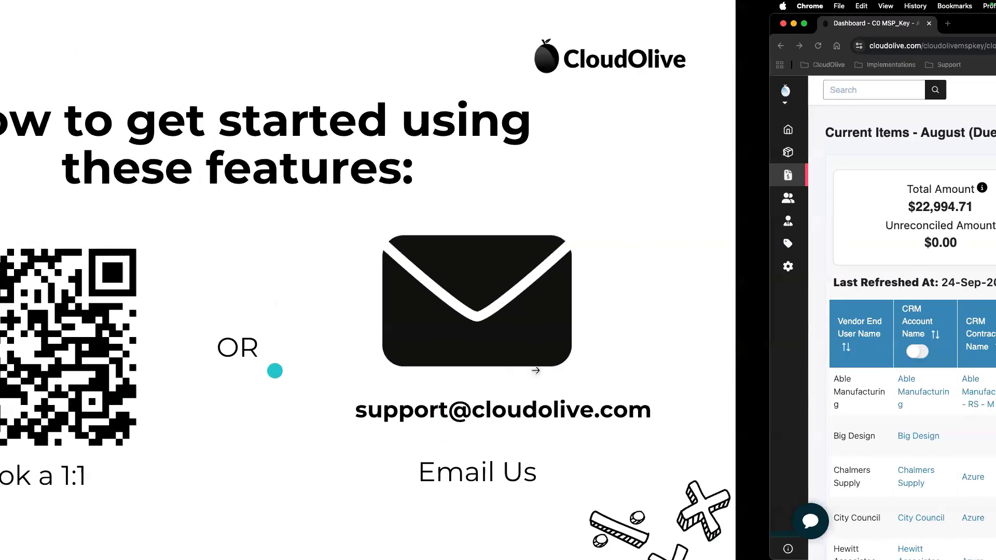
pyautogui.hotkey('ctrl', 'Right')
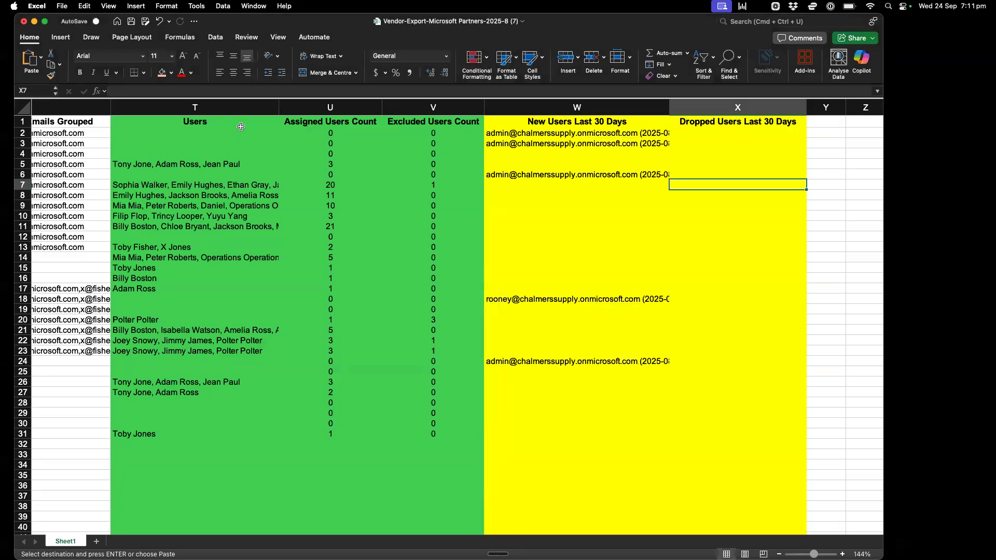
pyautogui.click(216, 164)
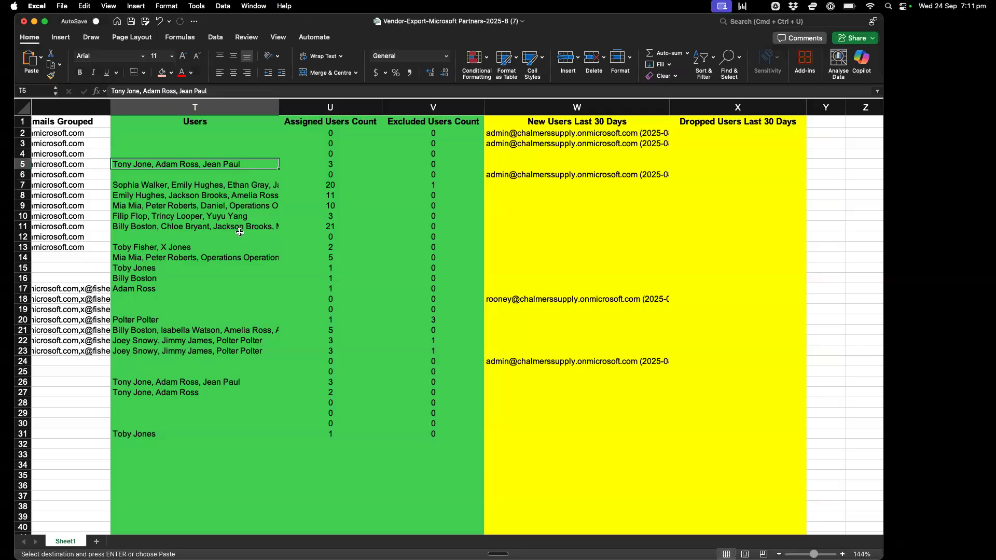
# - Switch back to CloudOlive in Chrome, open the Vendors page, and review the Microsoft Partners subscriptions and export option
pyautogui.hotkey('ctrl', 'Left')
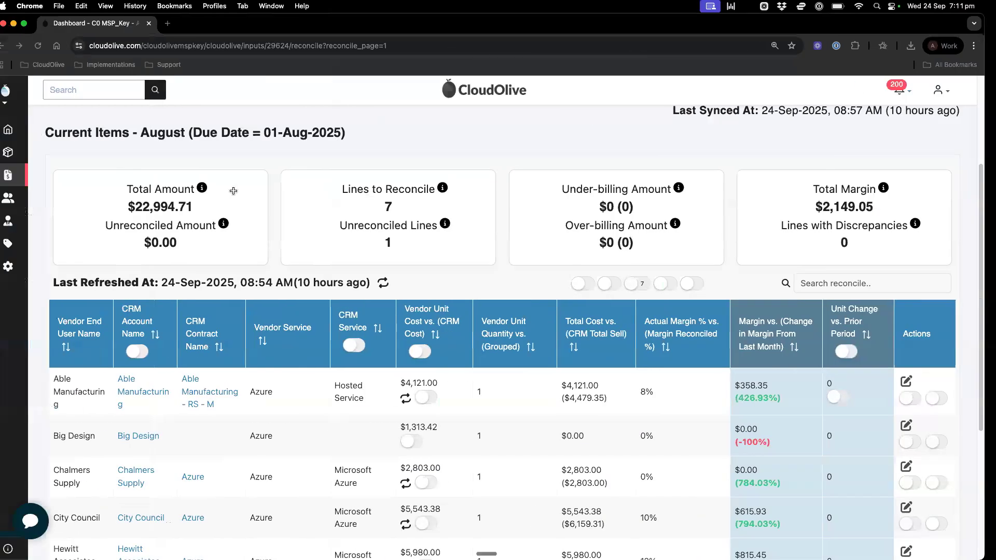
pyautogui.scroll(3, 215, 171)
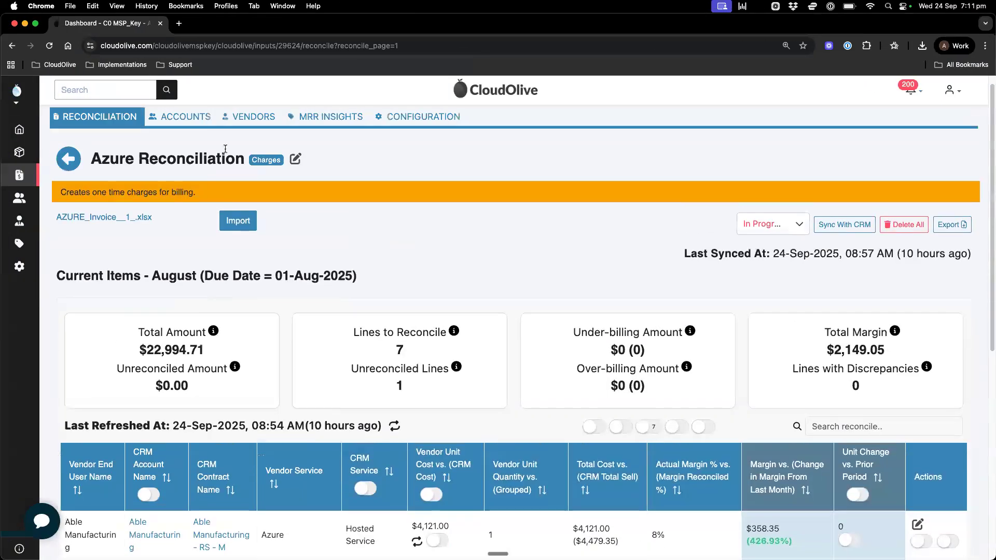
pyautogui.click(251, 116)
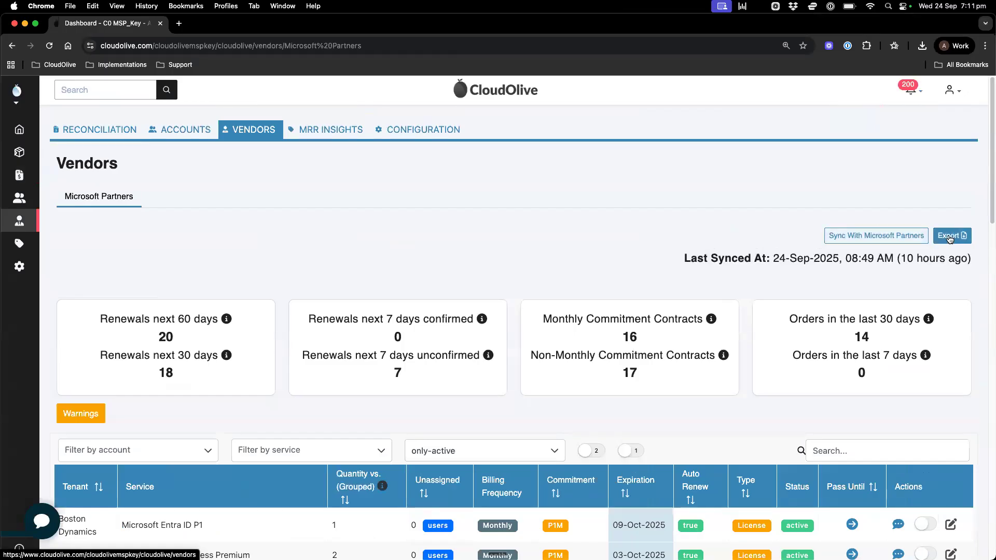
pyautogui.scroll(-3, 670, 281)
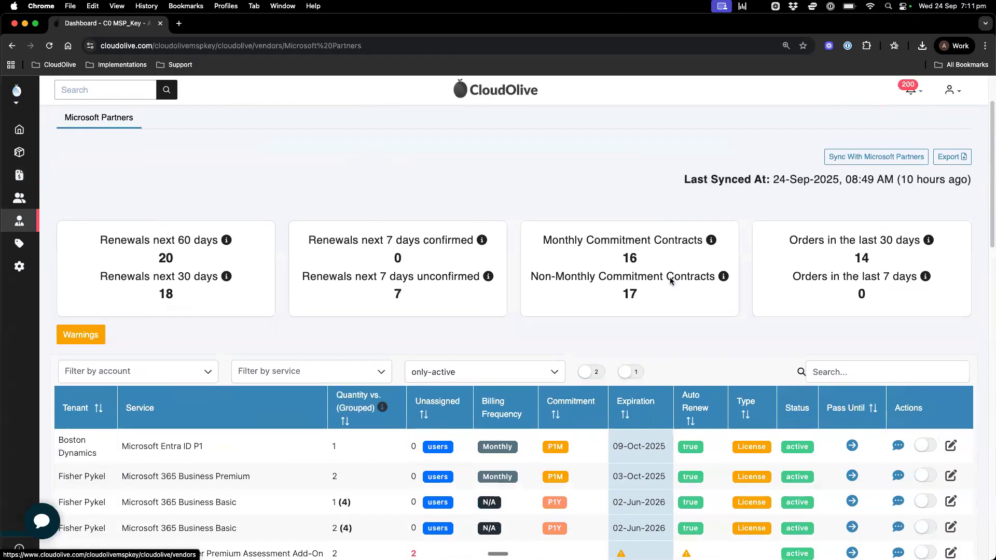
pyautogui.scroll(-1, 670, 281)
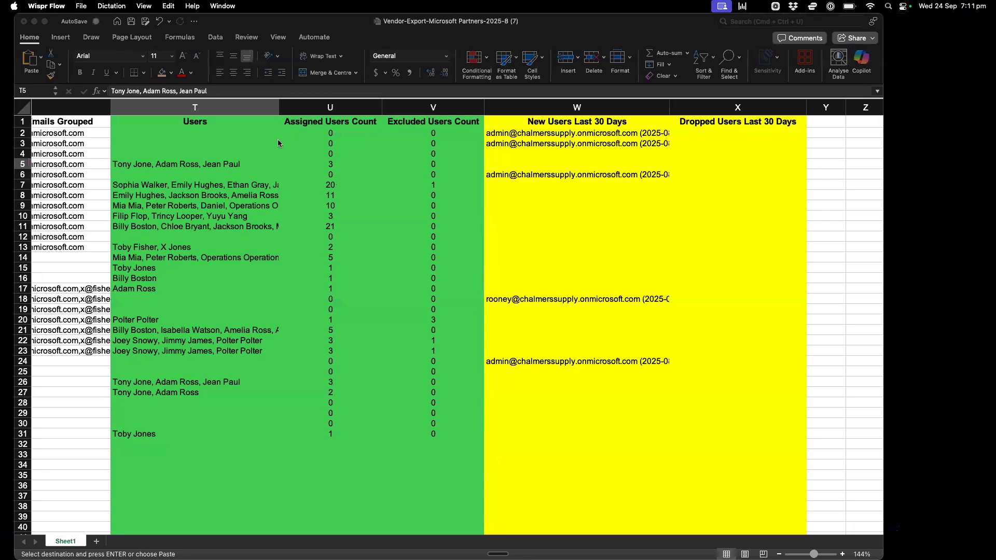
# - Return to the vendor export workbook in Excel and review the Users, Assigned Users Count, Excluded Users Count and New Users Last 30 Days columns
pyautogui.click(286, 200)
pyautogui.moveTo(270, 106); pyautogui.dragTo(339, 126)
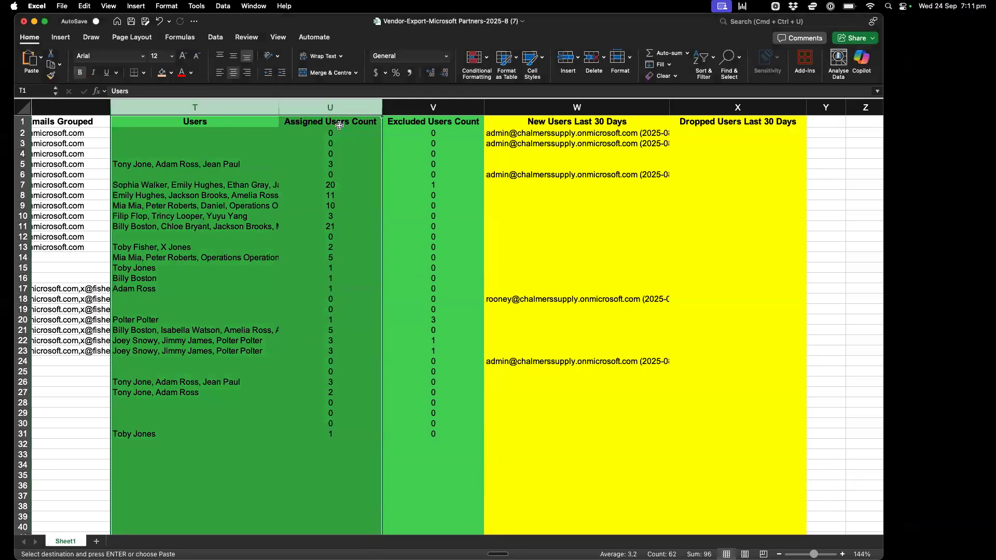
pyautogui.click(343, 108)
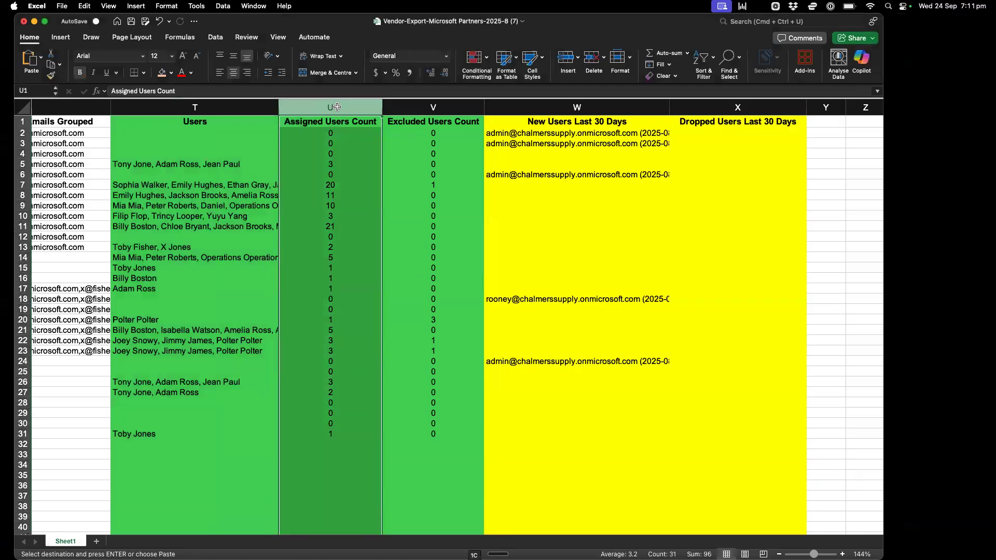
pyautogui.click(417, 108)
pyautogui.click(563, 110)
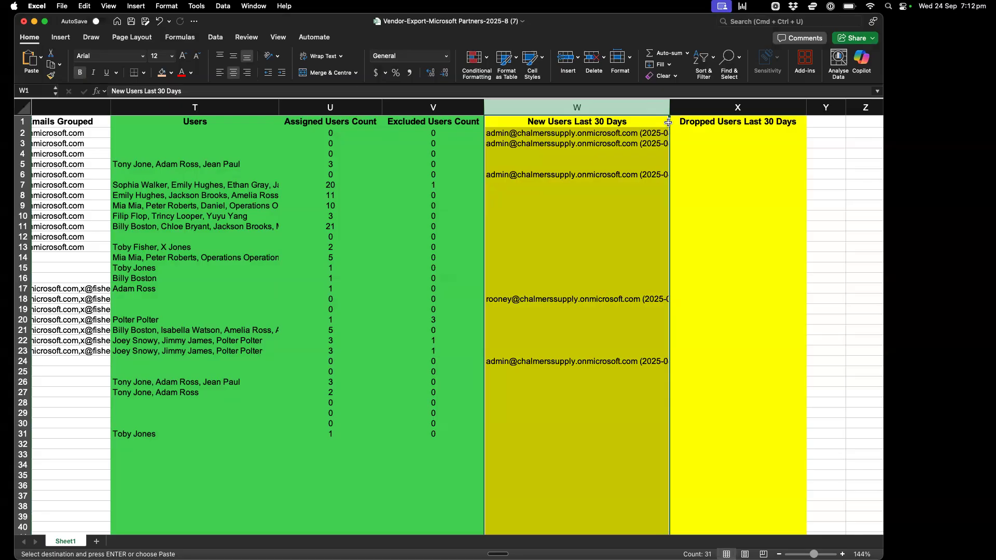
# - Inspect New Users Last 30 Days cells W2 and W4, and compare row 7's assigned, new and dropped user cells
pyautogui.click(633, 133)
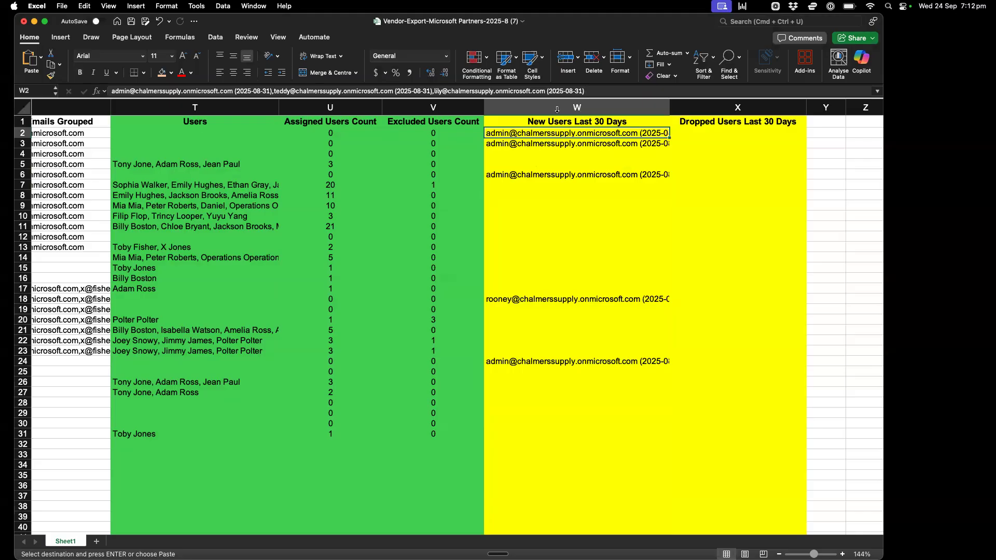
pyautogui.click(550, 153)
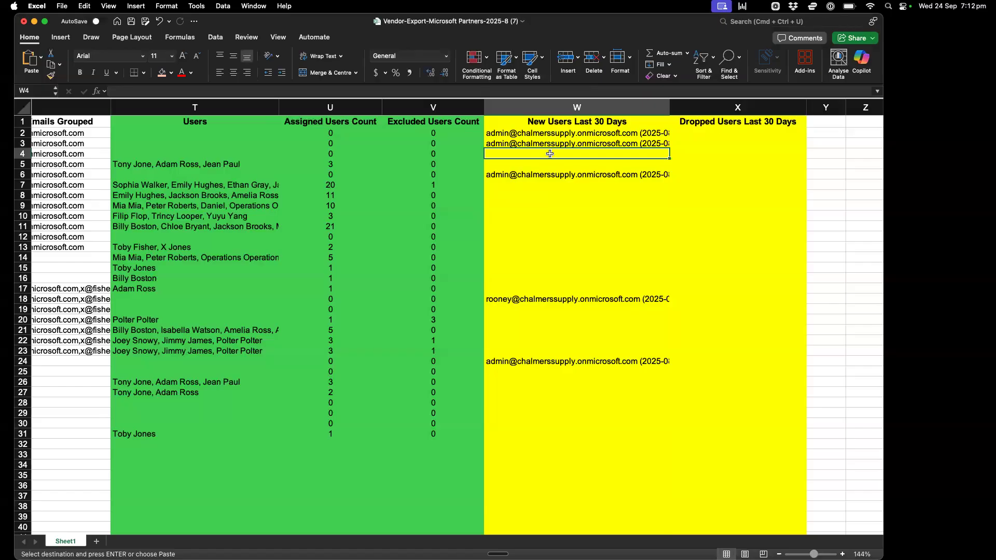
pyautogui.click(373, 185)
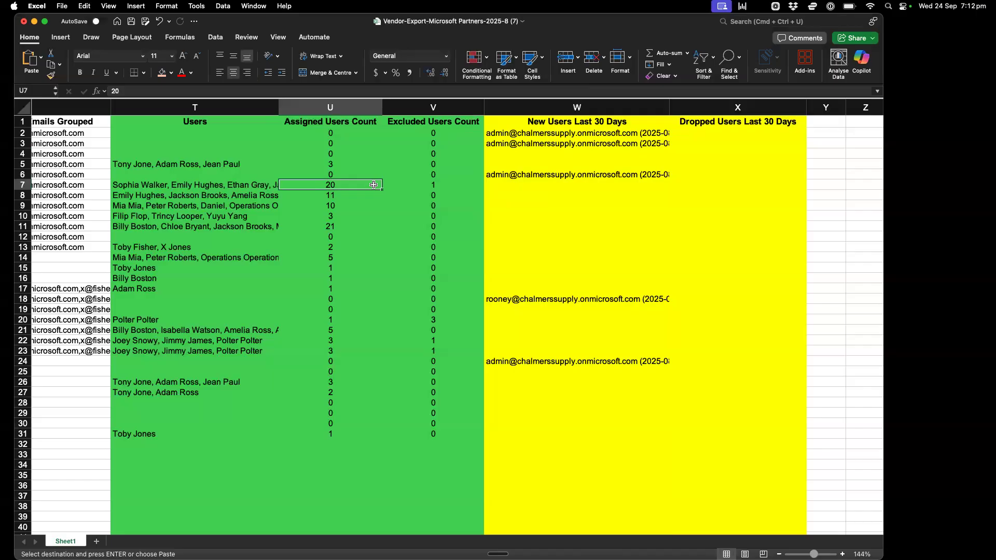
pyautogui.click(536, 182)
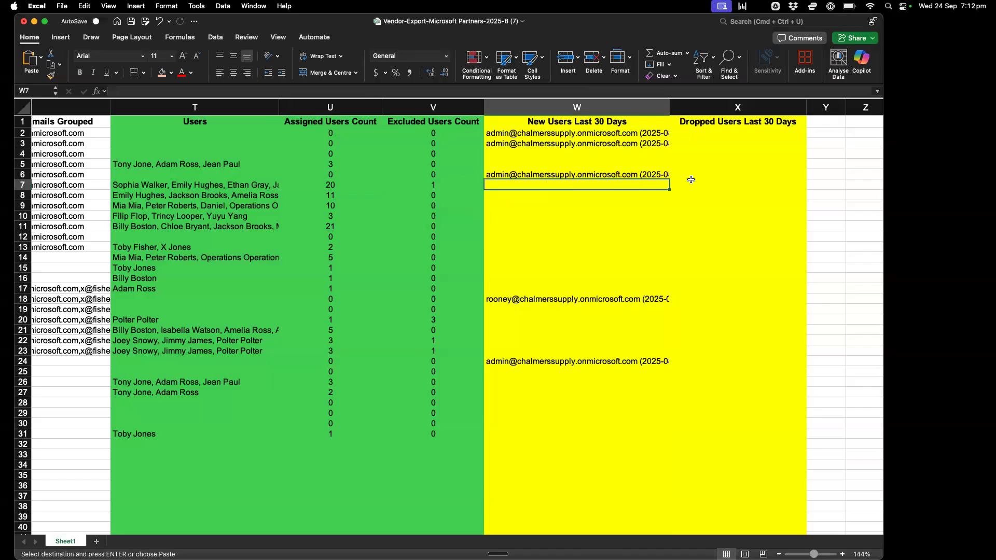
pyautogui.click(713, 183)
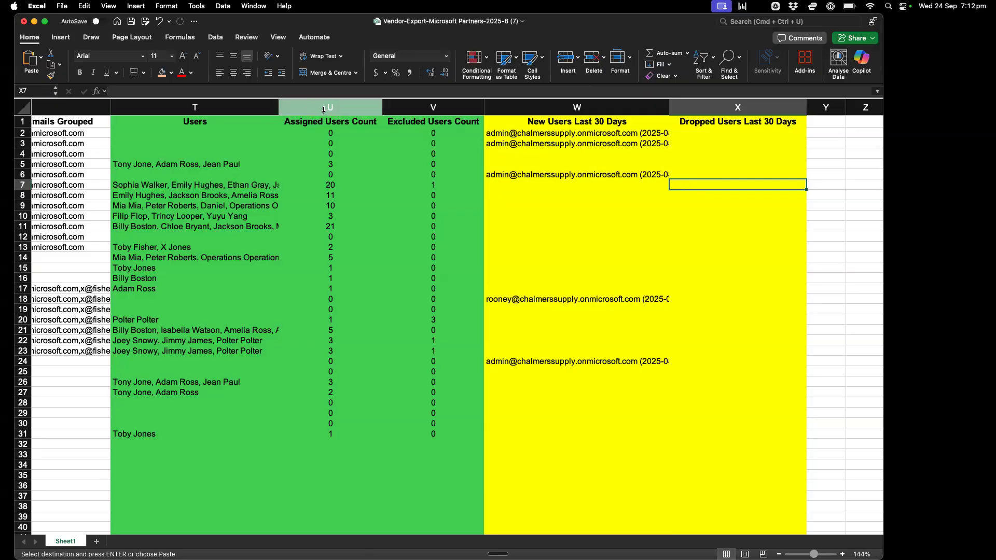
pyautogui.click(331, 184)
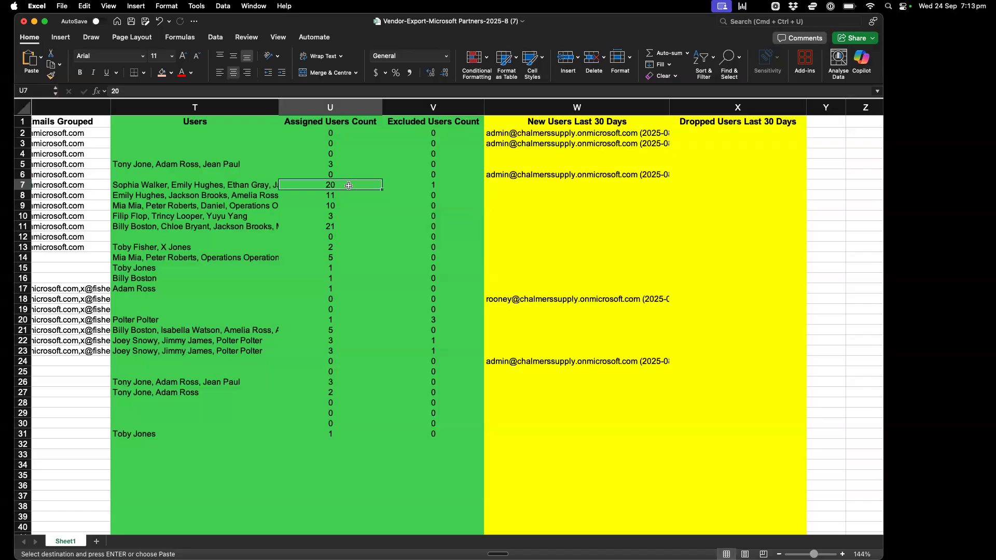
# - Scan back through the vendor export columns and inspect row 7's Commitment and Expiration cells
pyautogui.hscroll(-15, 349, 186)
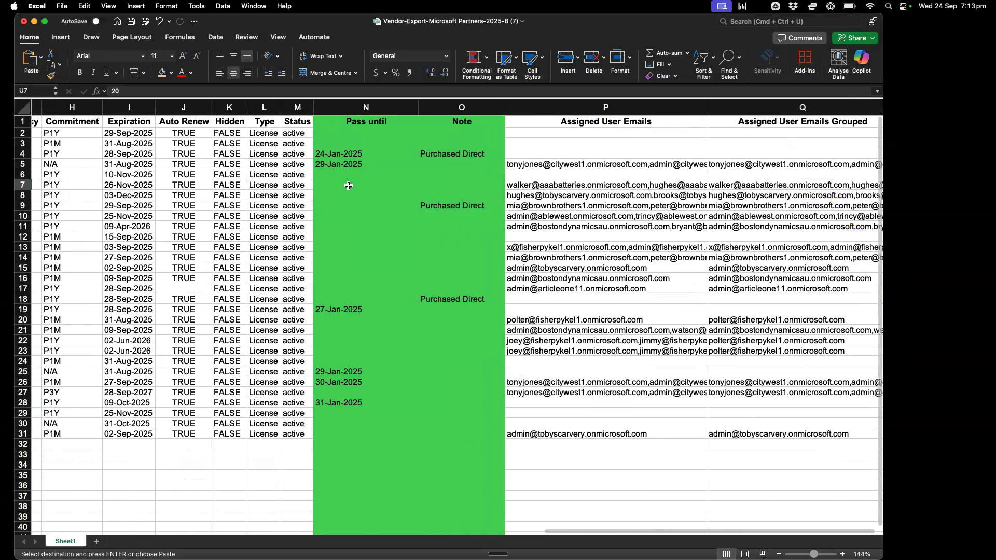
pyautogui.hscroll(-6, 348, 186)
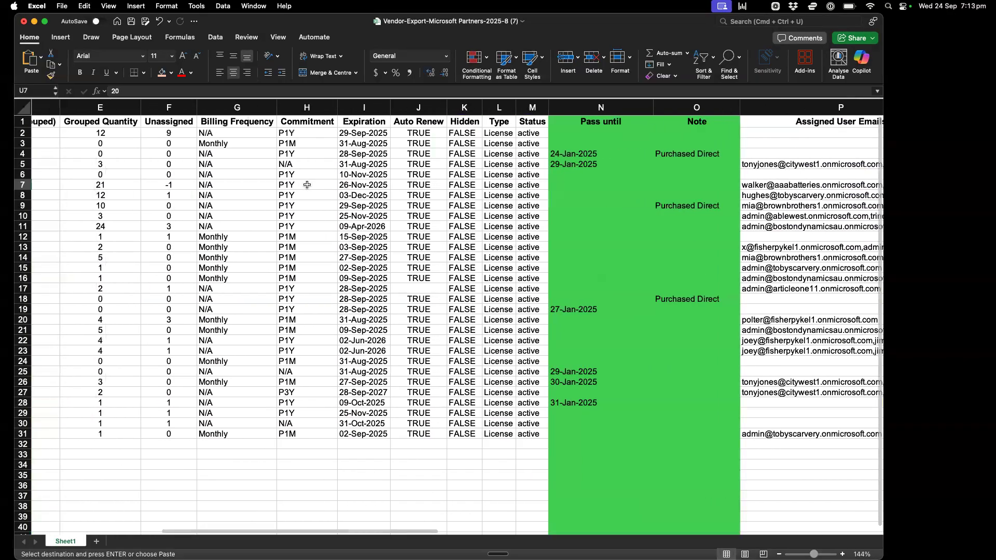
pyautogui.moveTo(363, 185); pyautogui.dragTo(316, 185)
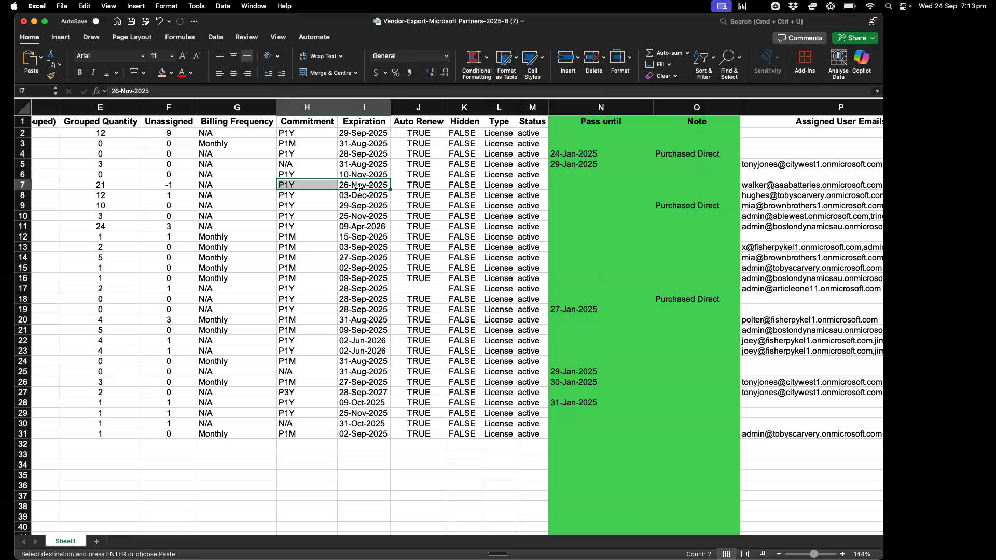
# - Switch to CloudOlive in Chrome and search the Microsoft Partners subscriptions for "fisher"
pyautogui.hotkey('ctrl', 'Left')
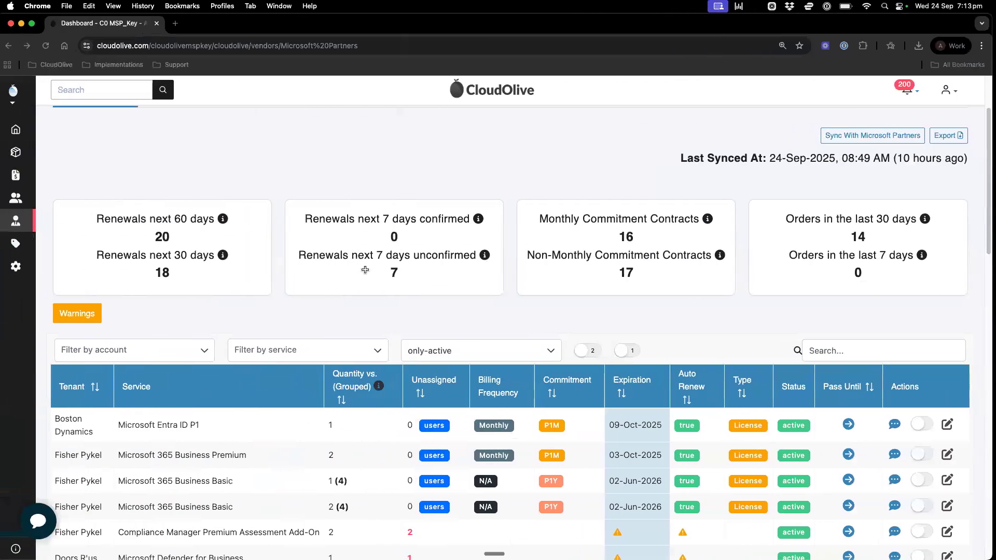
pyautogui.scroll(-3, 374, 304)
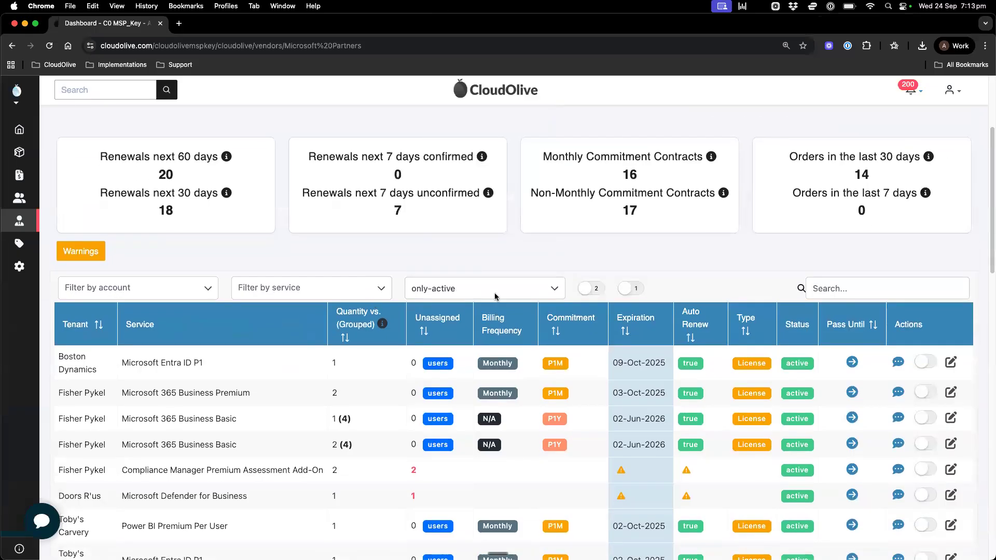
pyautogui.click(833, 287)
pyautogui.write('fisher')
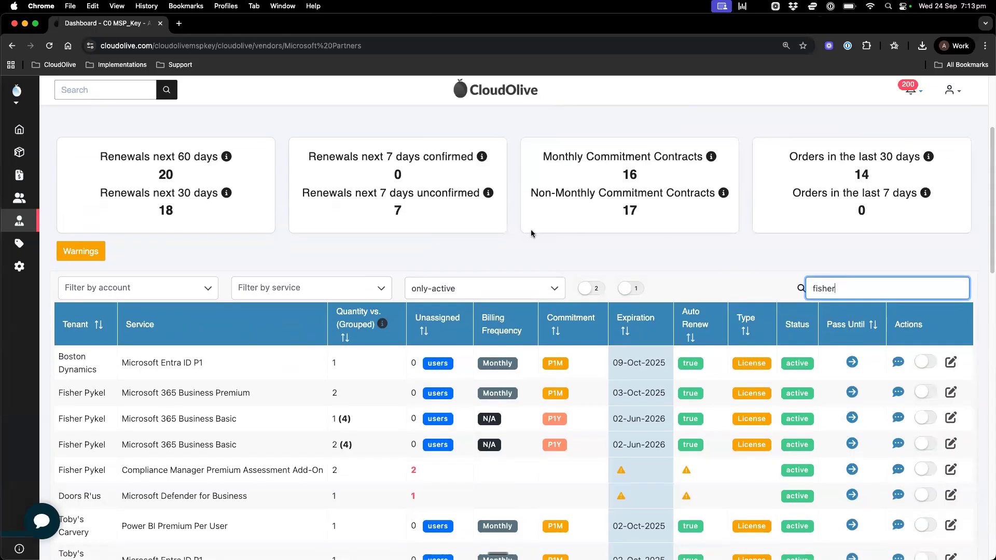
pyautogui.scroll(-2, 530, 232)
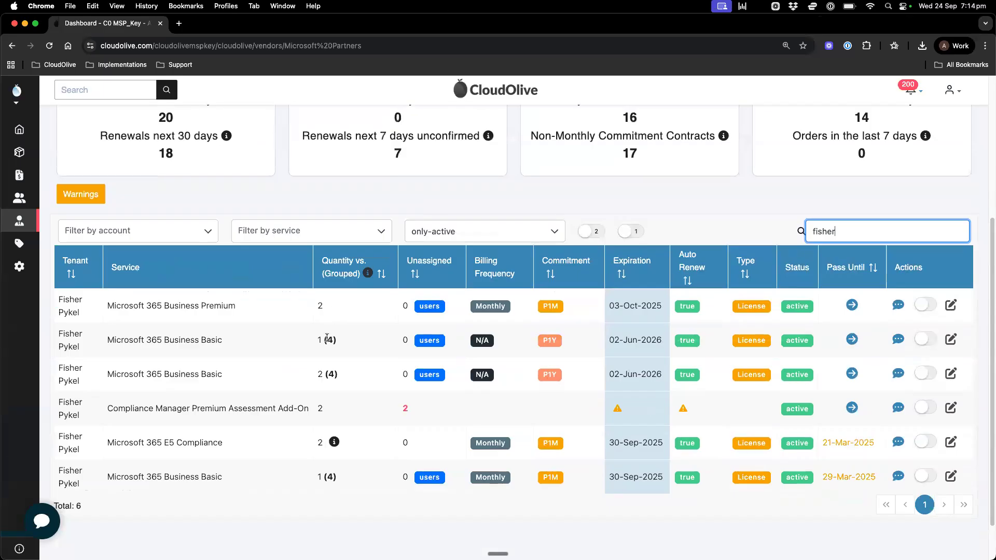
pyautogui.click(110, 340)
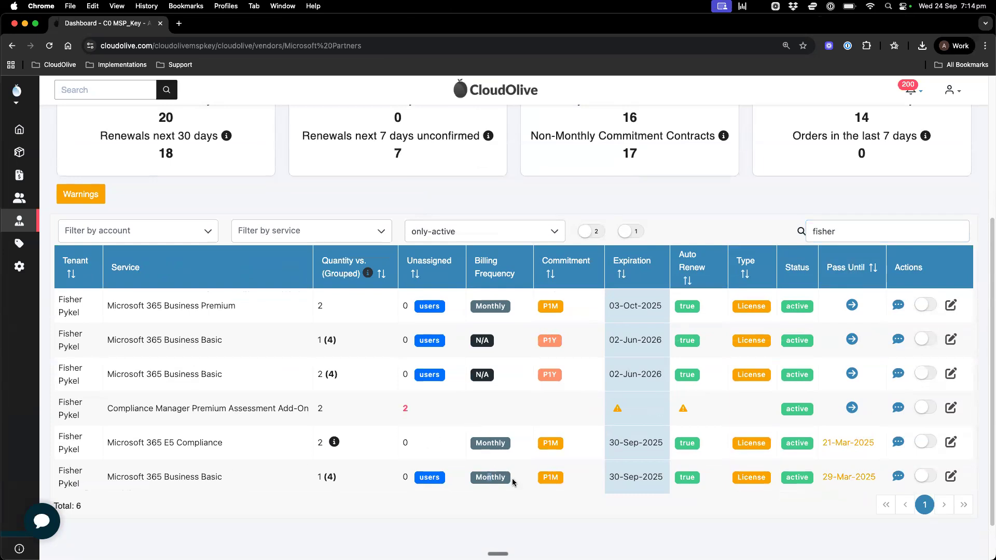
# - Check the grouped quantity and assigned licence users of Fisher Pykel's first Microsoft 365 Business Basic subscription, then close the user list
pyautogui.moveTo(318, 340); pyautogui.dragTo(337, 341)
pyautogui.click(337, 341)
pyautogui.click(439, 340)
pyautogui.moveTo(430, 297); pyautogui.dragTo(565, 339)
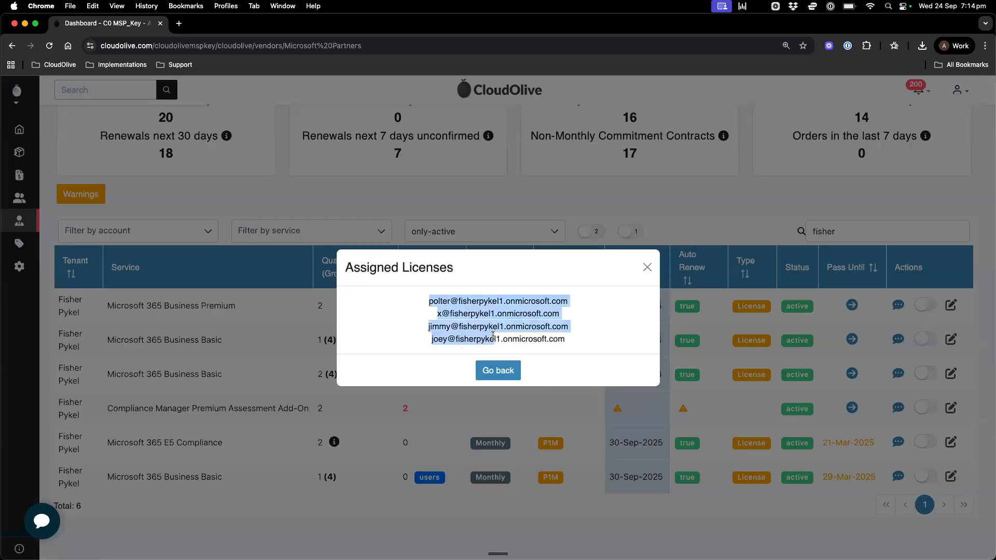
pyautogui.click(493, 336)
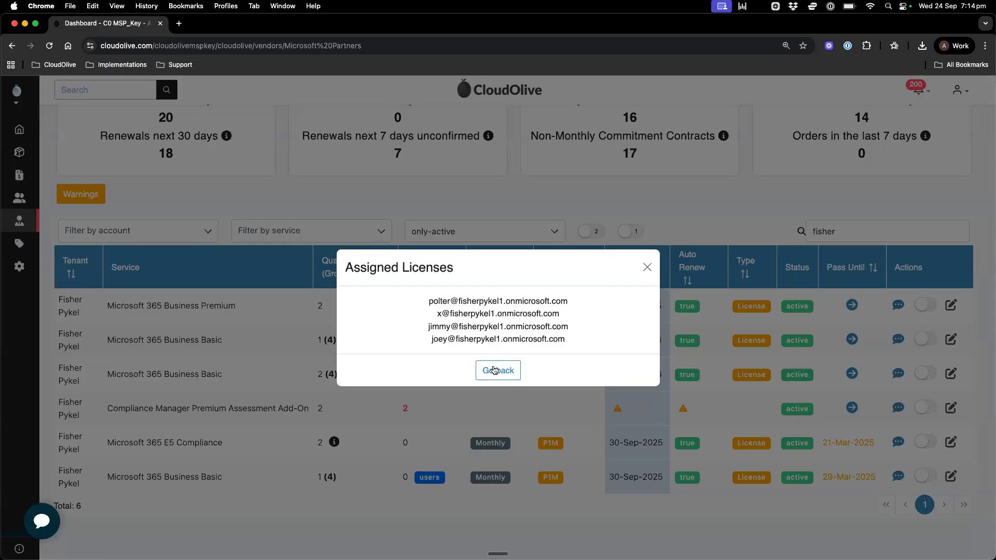
pyautogui.moveTo(429, 300); pyautogui.dragTo(458, 301)
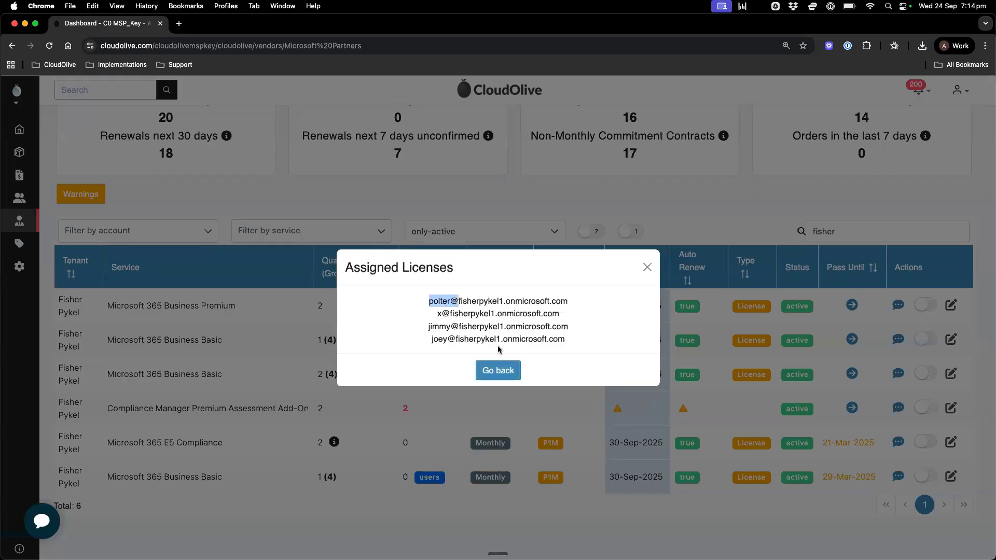
pyautogui.click(503, 372)
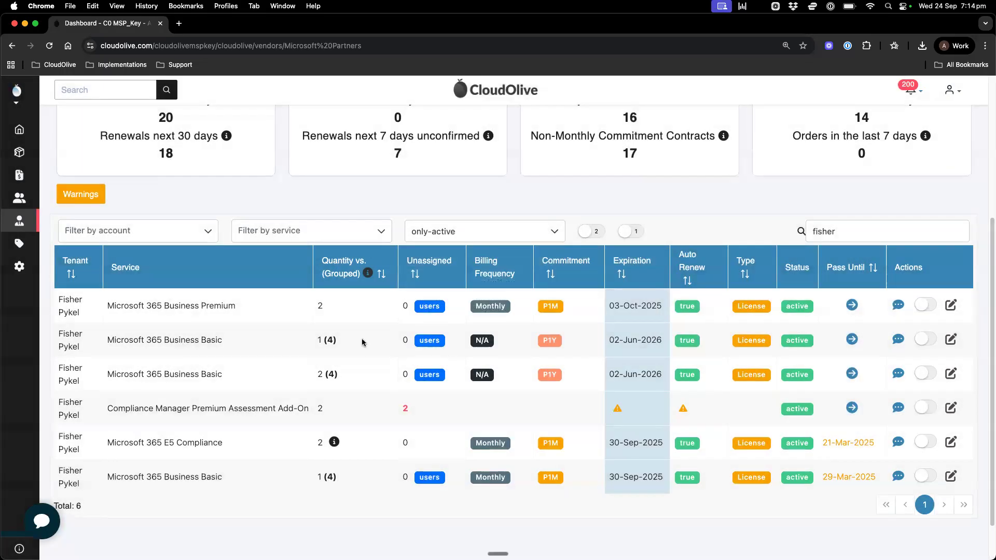
# - Compare Fisher Pykel's Business Basic grouped quantities, inspect the first subscription's Vendor Reference in its details, and return without saving
pyautogui.moveTo(313, 345); pyautogui.dragTo(344, 344)
pyautogui.moveTo(306, 470); pyautogui.dragTo(330, 472)
pyautogui.click(334, 476)
pyautogui.click(951, 339)
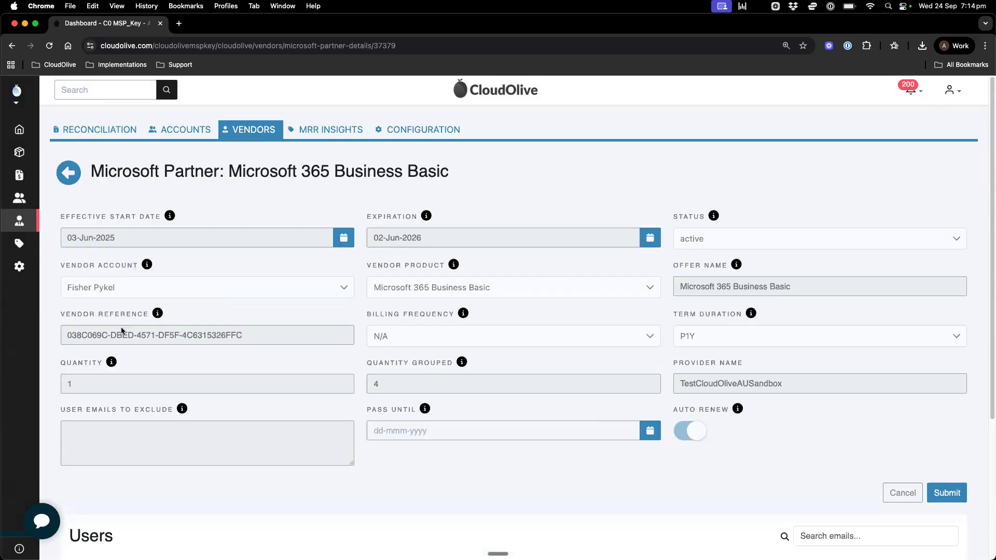
pyautogui.moveTo(88, 336); pyautogui.dragTo(212, 336)
pyautogui.click(390, 349)
pyautogui.click(902, 493)
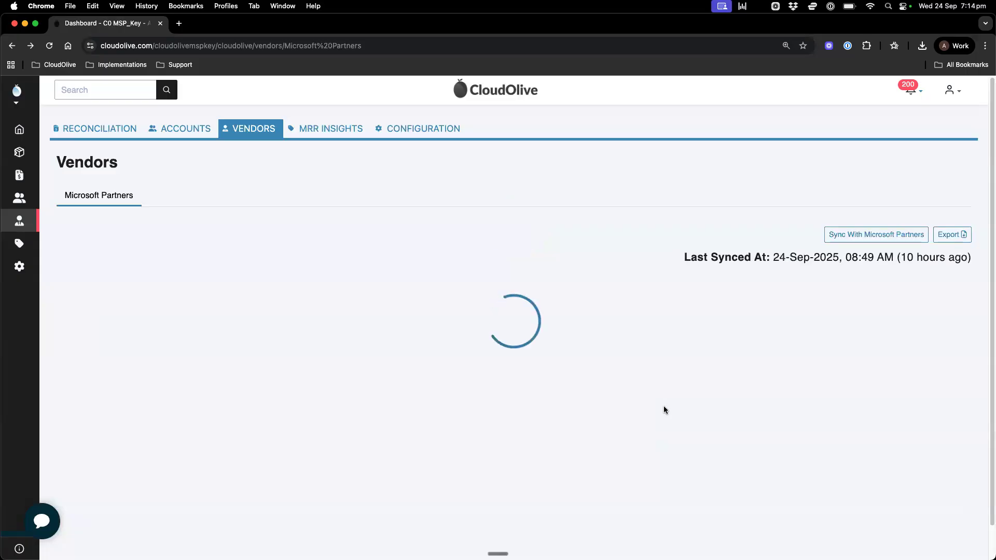
pyautogui.scroll(-1, 570, 410)
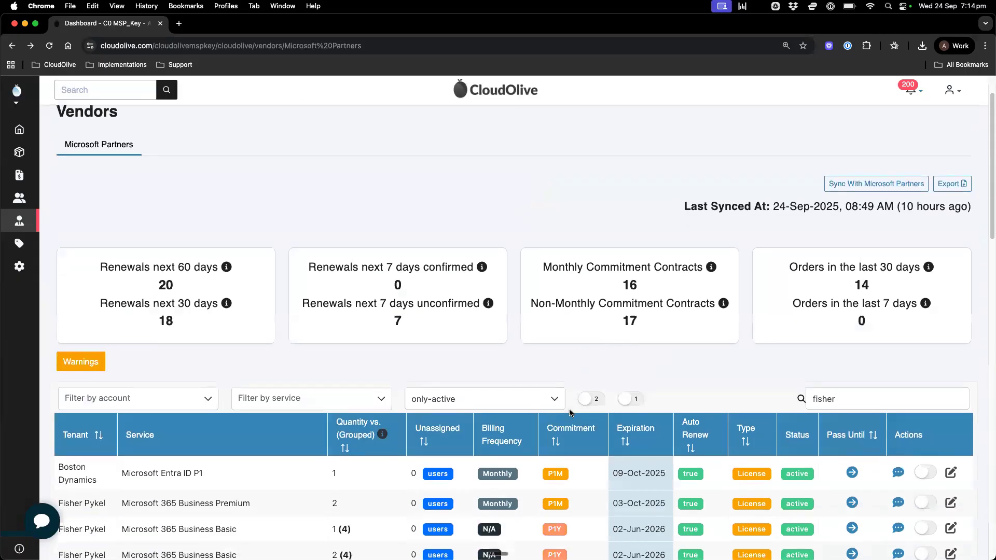
pyautogui.scroll(-1, 569, 412)
pyautogui.scroll(-2, 570, 413)
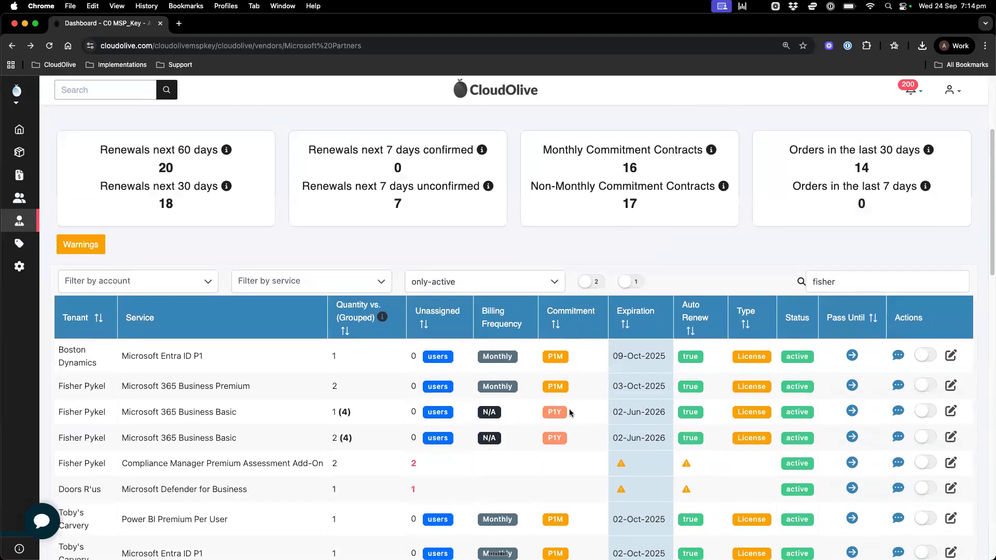
pyautogui.scroll(1, 570, 412)
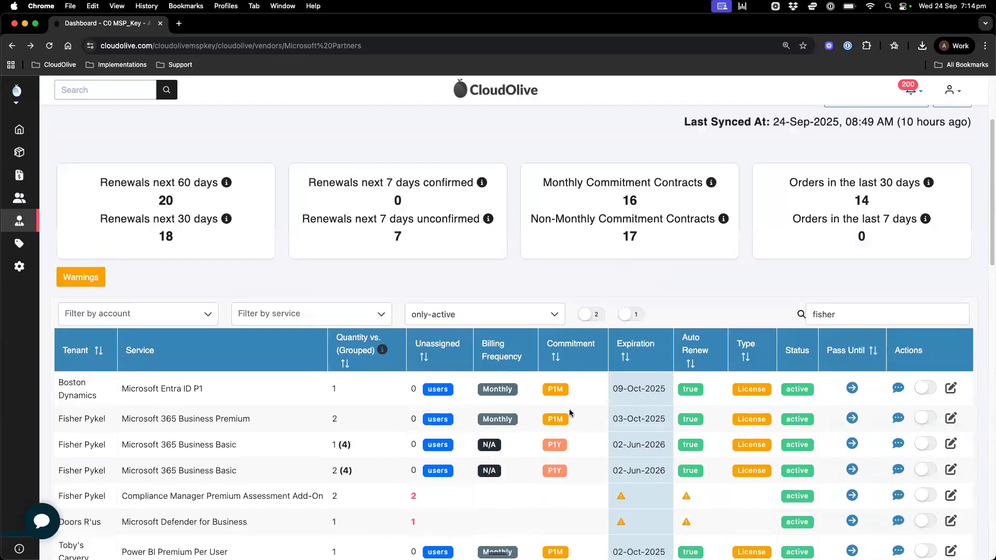
pyautogui.scroll(1, 569, 412)
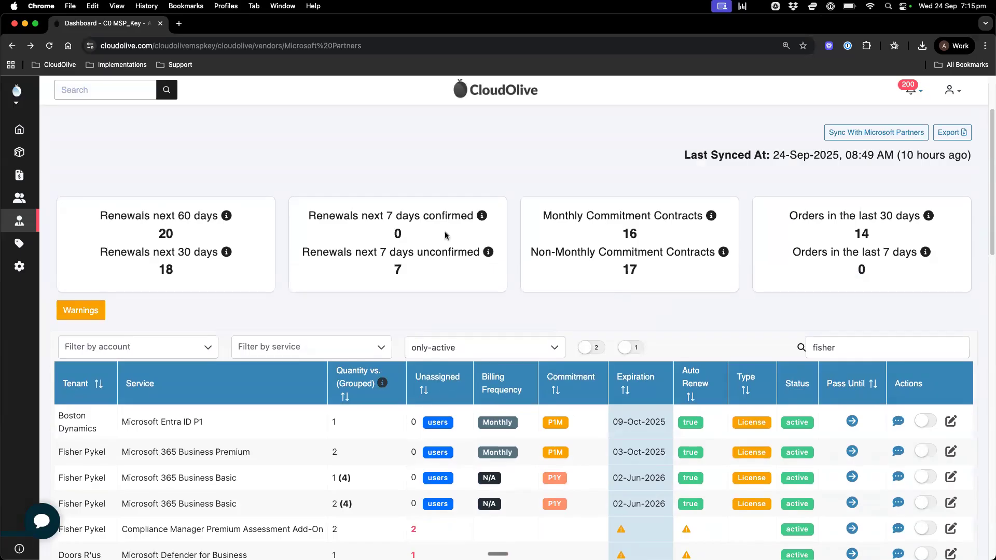
# - Switch back to the vendor export workbook in Excel and inspect the Assigned Users Count column and its cell U7
pyautogui.hotkey('ctrl', 'Right')
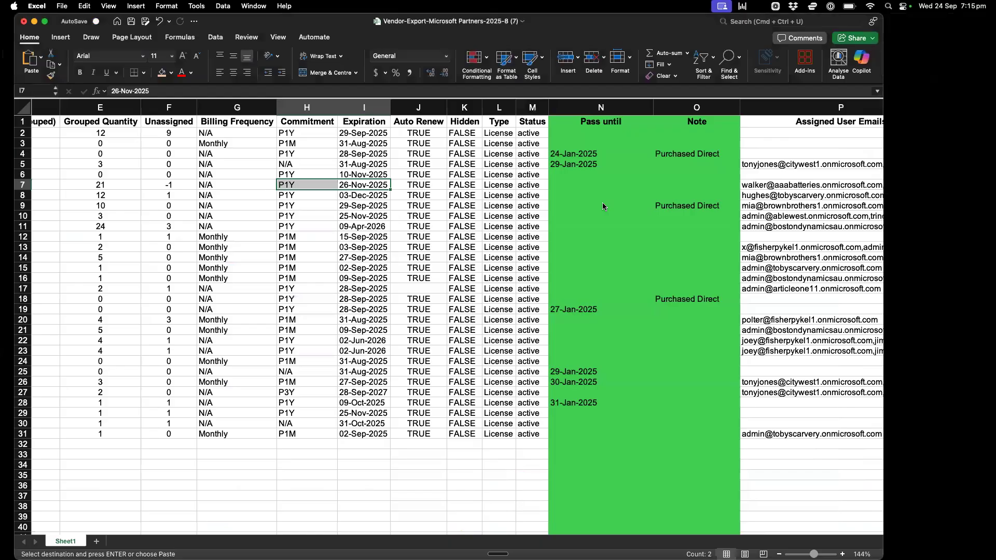
pyautogui.hscroll(10, 602, 202)
pyautogui.hscroll(2, 602, 207)
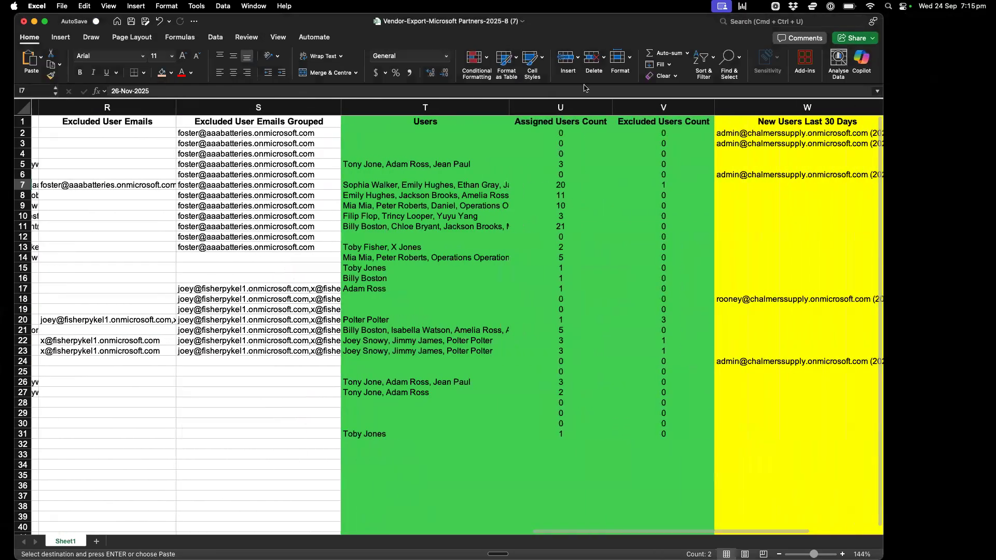
pyautogui.click(575, 103)
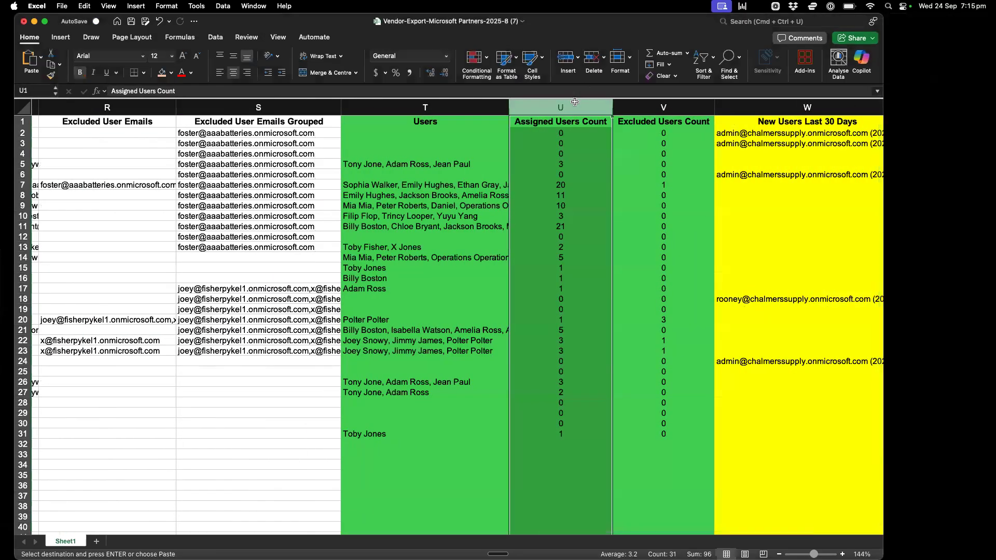
pyautogui.click(565, 181)
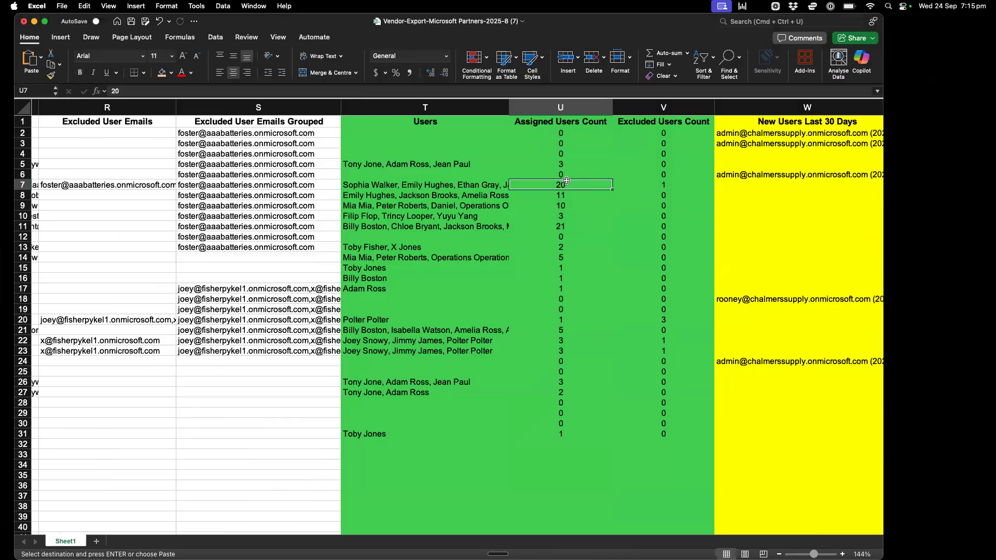
pyautogui.click(561, 107)
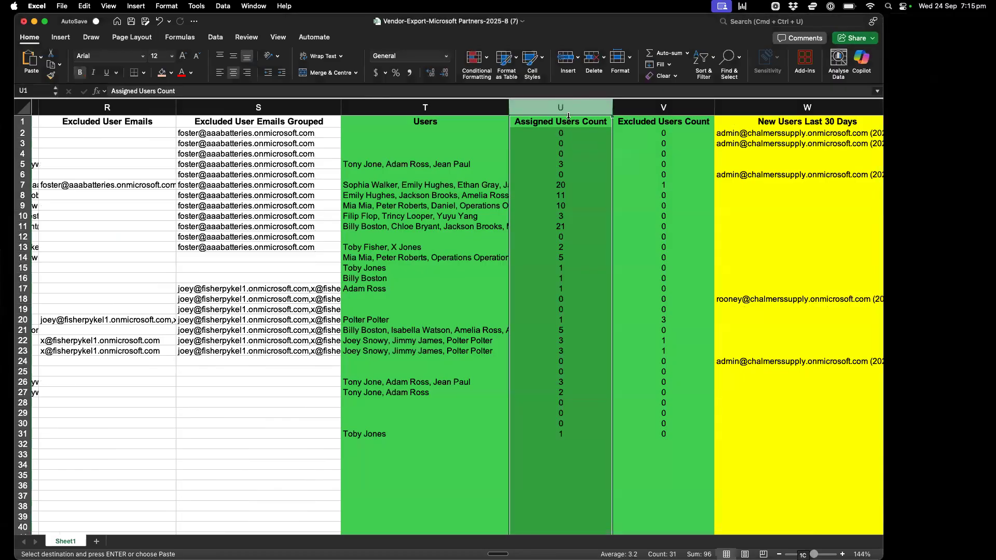
pyautogui.click(564, 184)
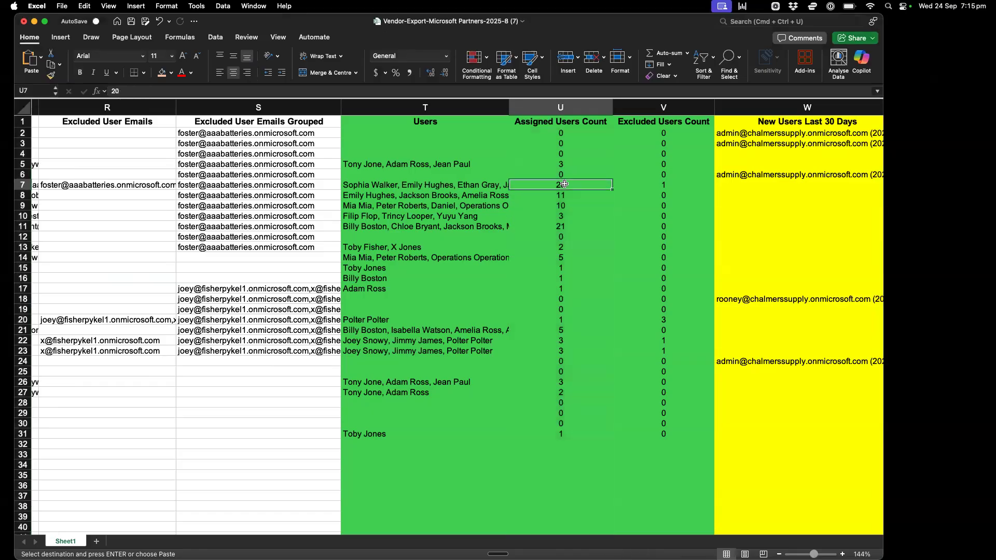
# - Compare row 7's Assigned Users Count and Excluded Users Count by selecting cells U7 and V7 together
pyautogui.click(661, 186)
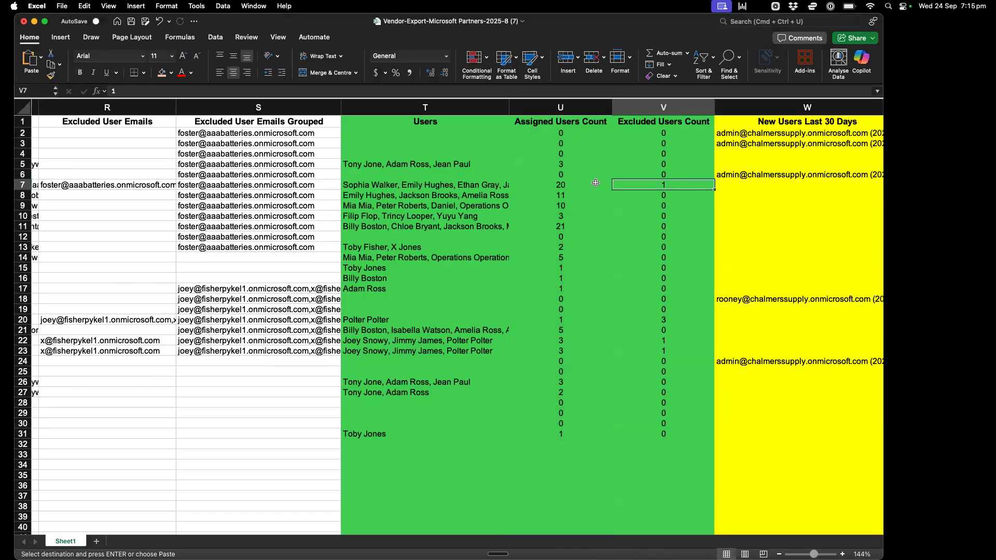
pyautogui.click(576, 185)
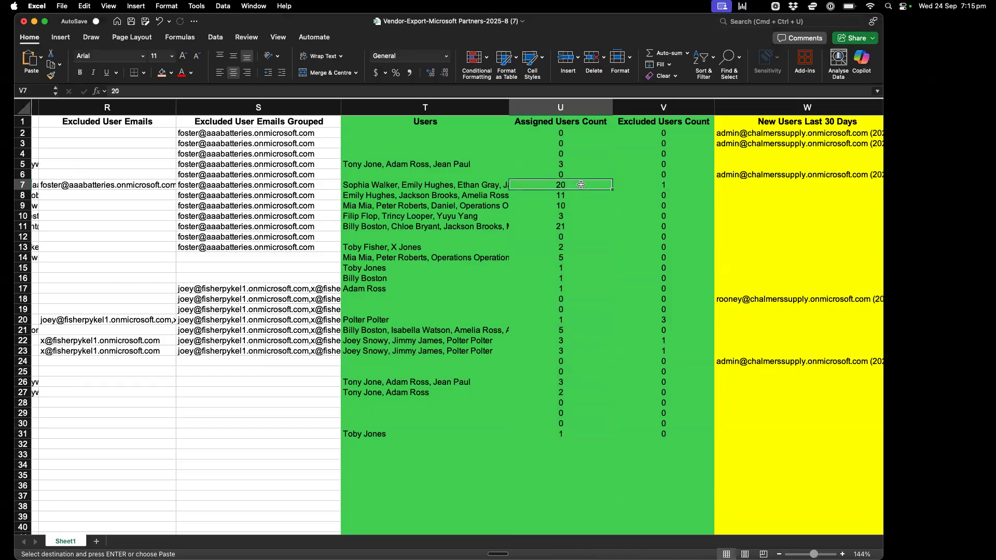
pyautogui.click(652, 183)
pyautogui.moveTo(568, 183); pyautogui.dragTo(626, 184)
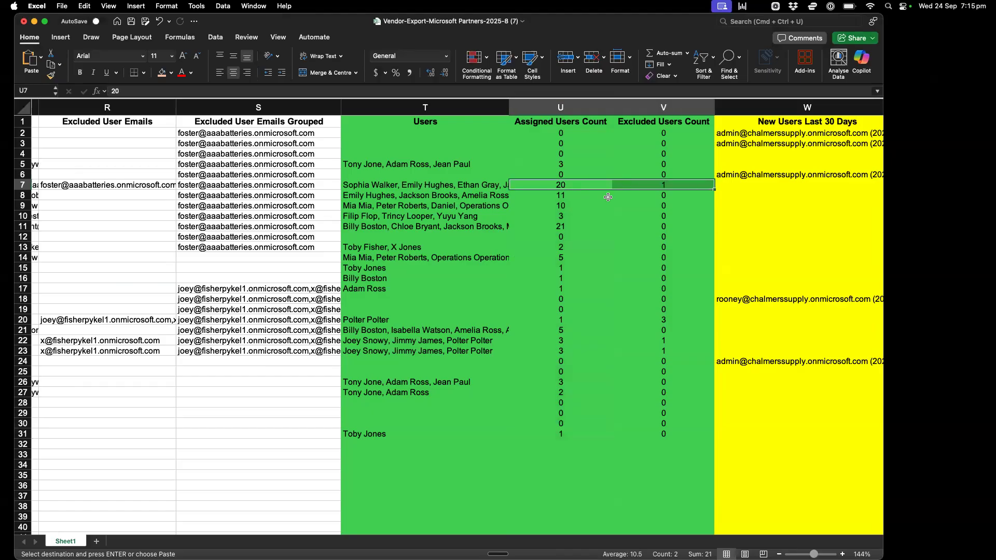